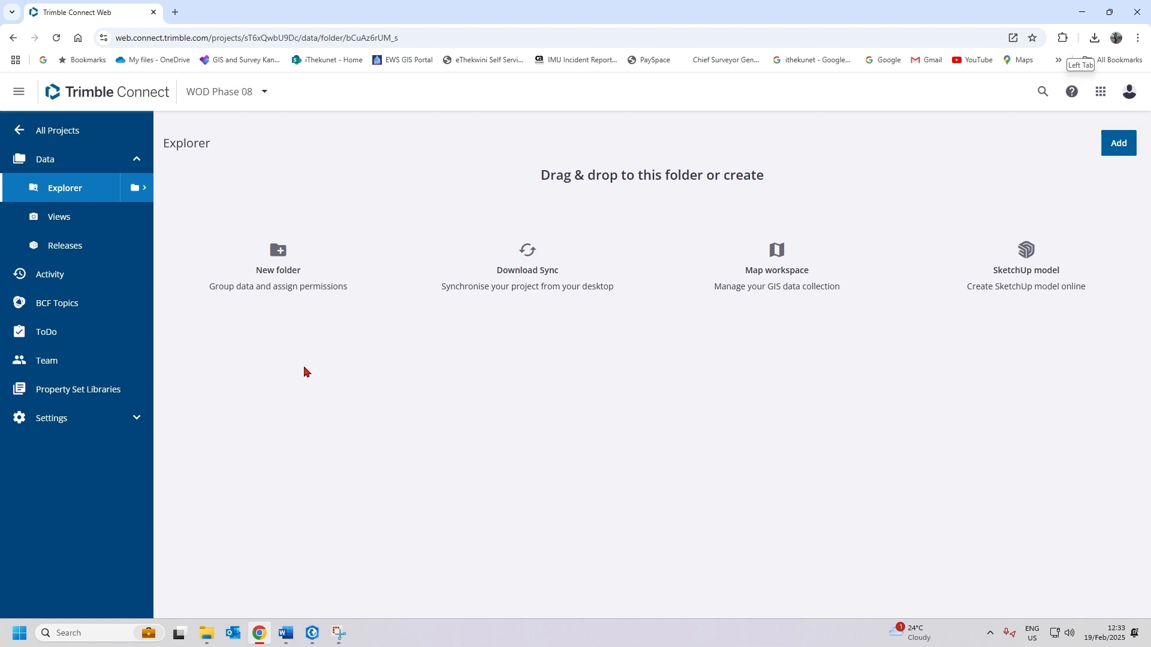
# - Switch to ArcGIS Pro and open the GPS Point layer's attribute table and its fields view
pyautogui.click(310, 637)
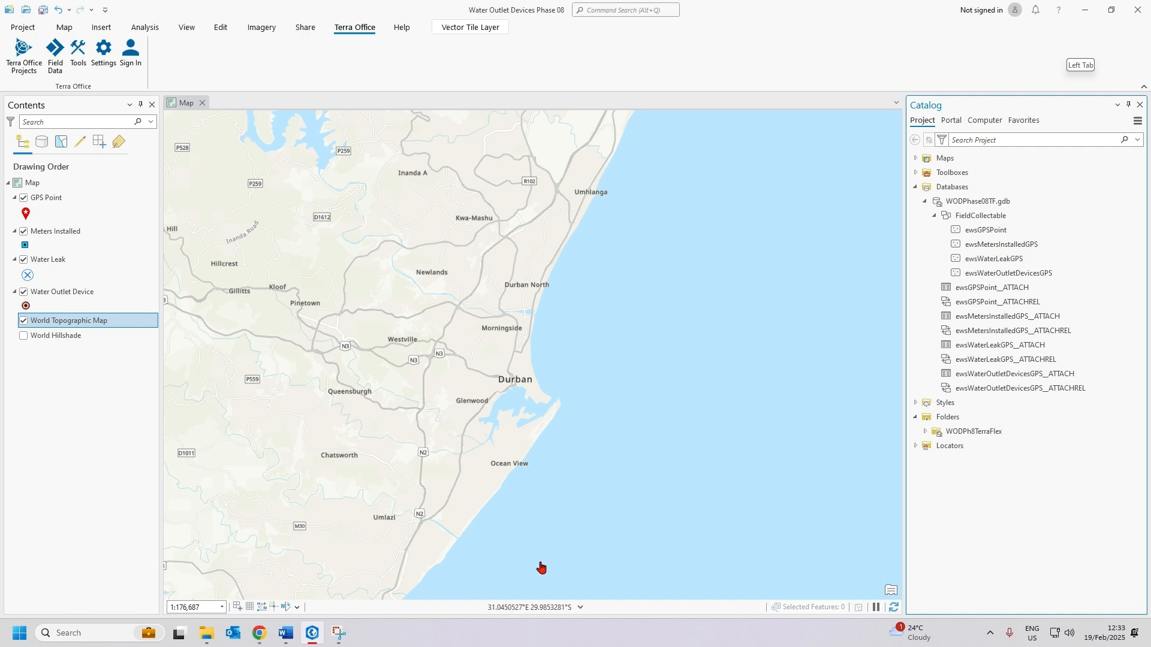
pyautogui.rightClick(47, 199)
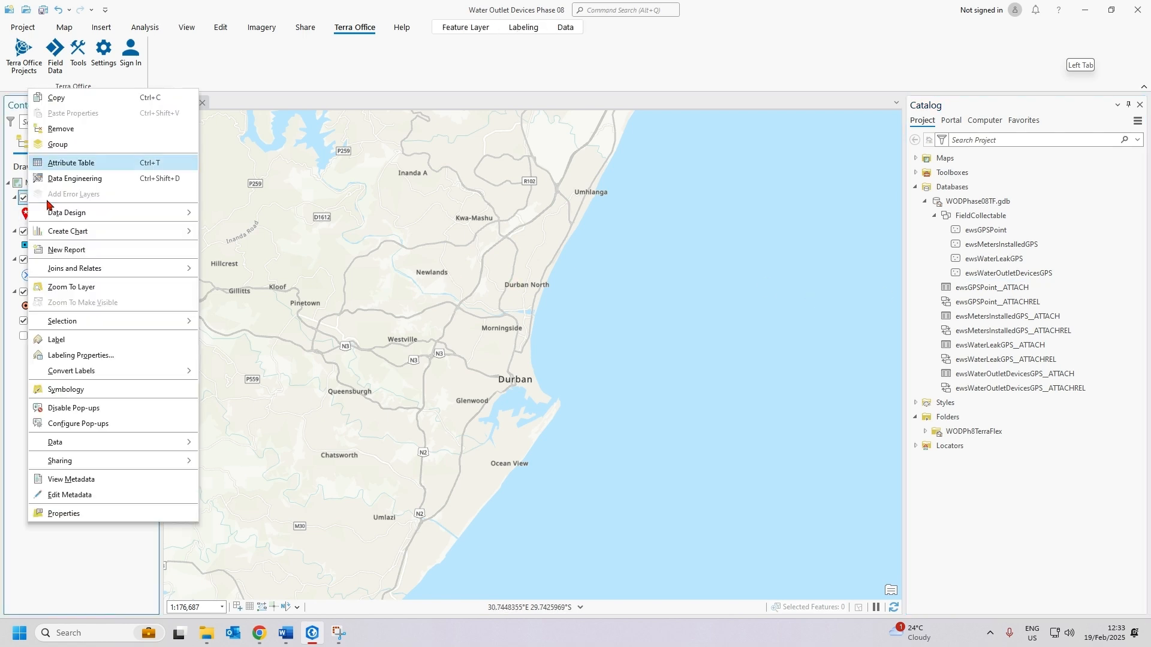
pyautogui.click(98, 165)
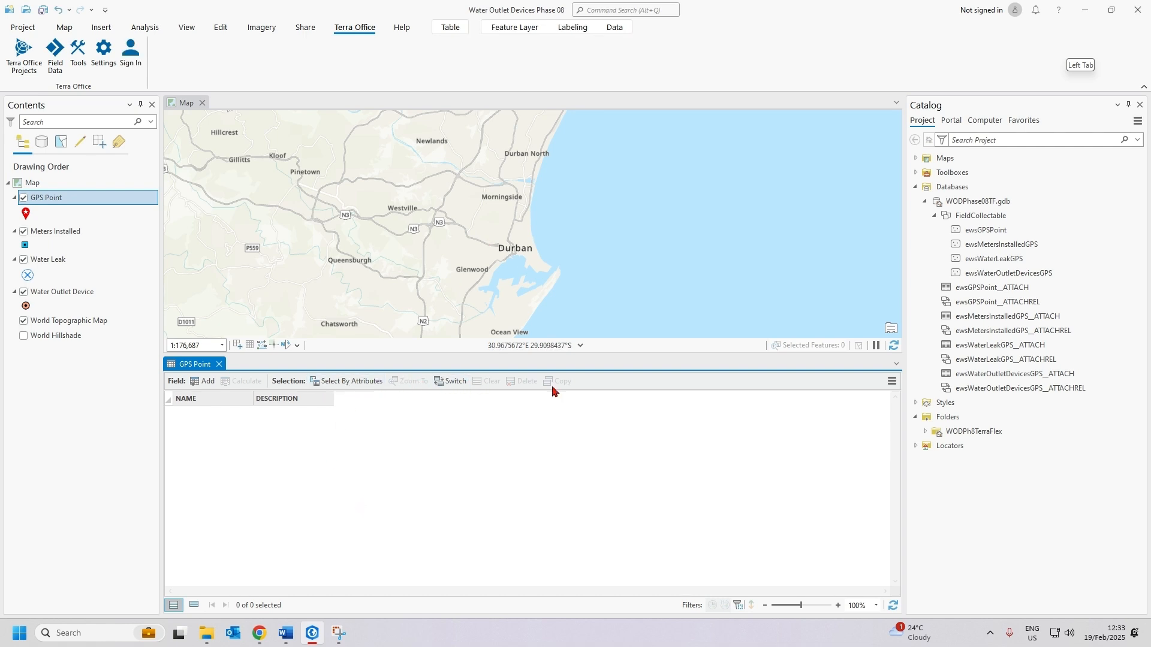
pyautogui.click(891, 382)
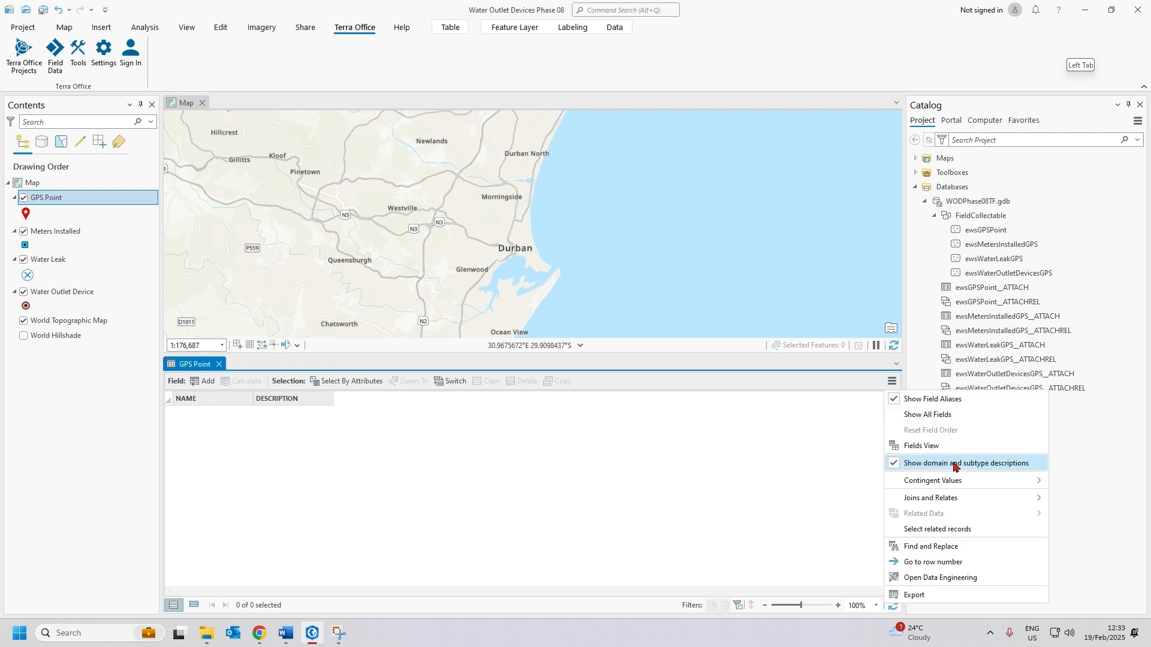
pyautogui.click(917, 445)
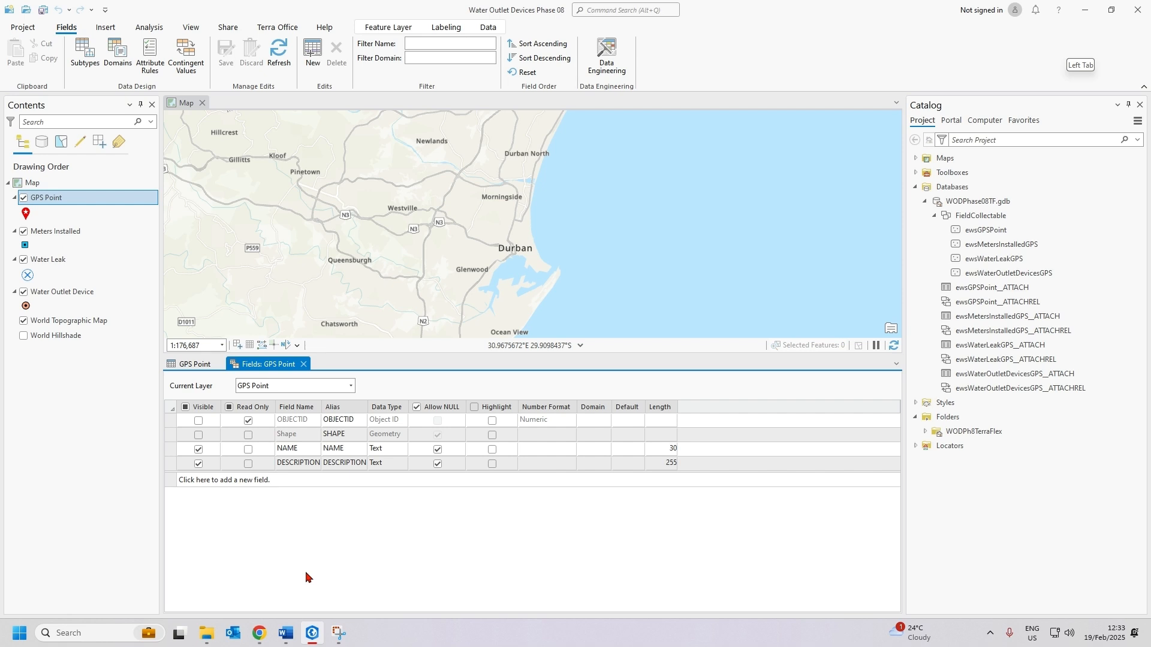
# - Disallow null values for the NAME field, save the field change, and close the GPS Point fields view and table
pyautogui.click(437, 450)
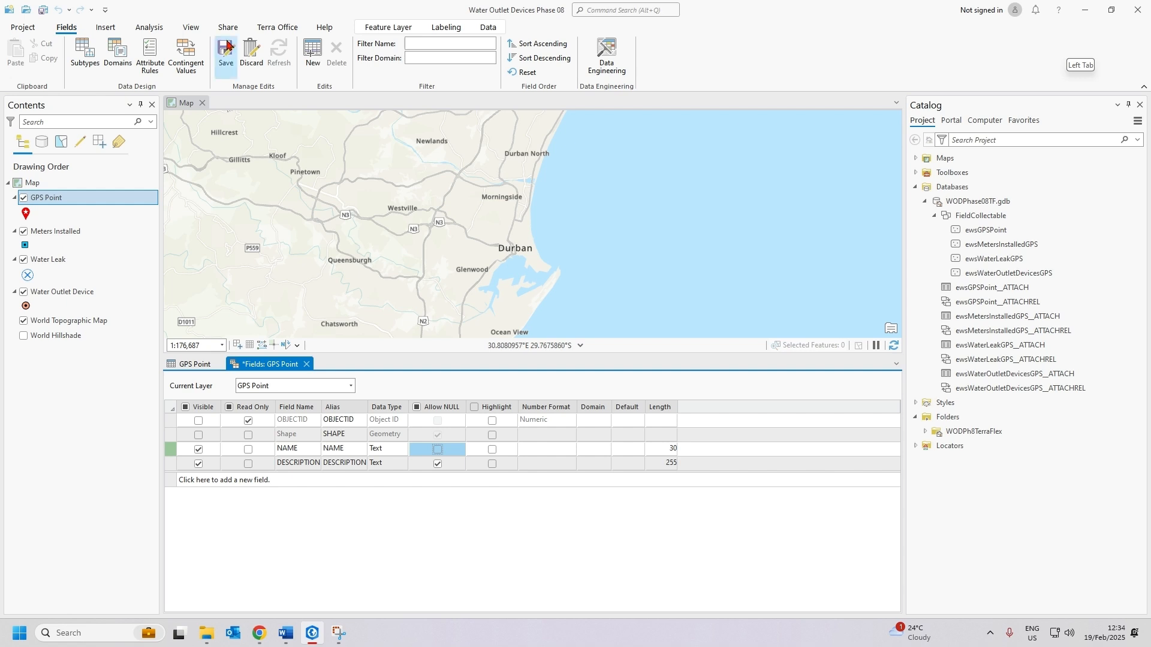
pyautogui.click(224, 60)
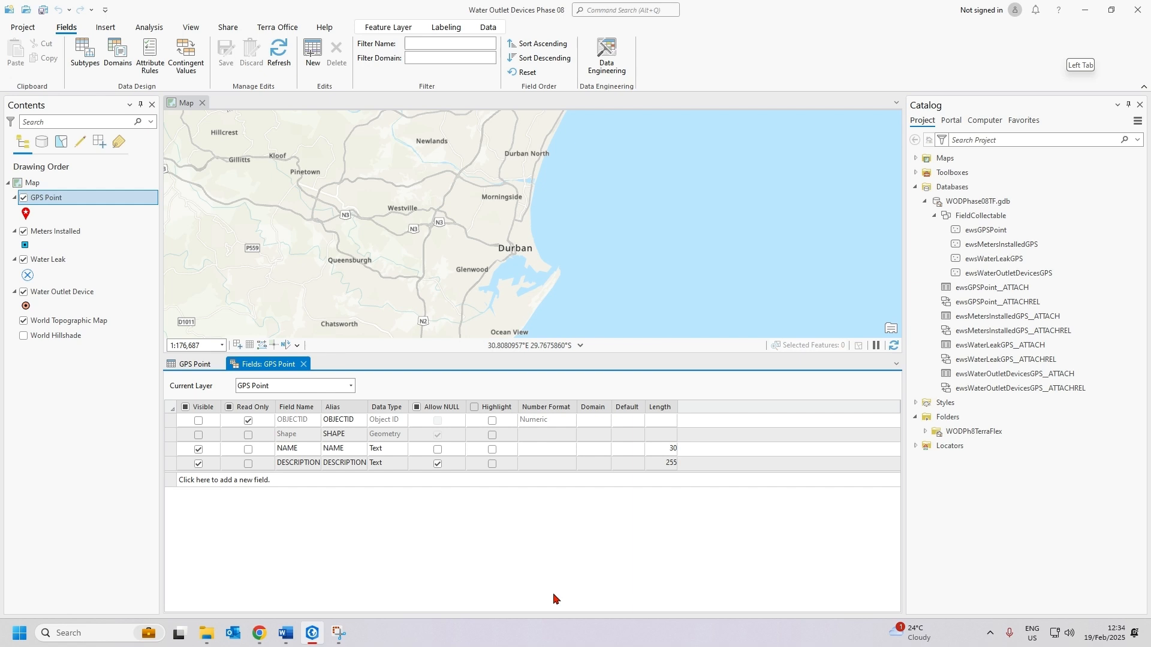
pyautogui.click(304, 365)
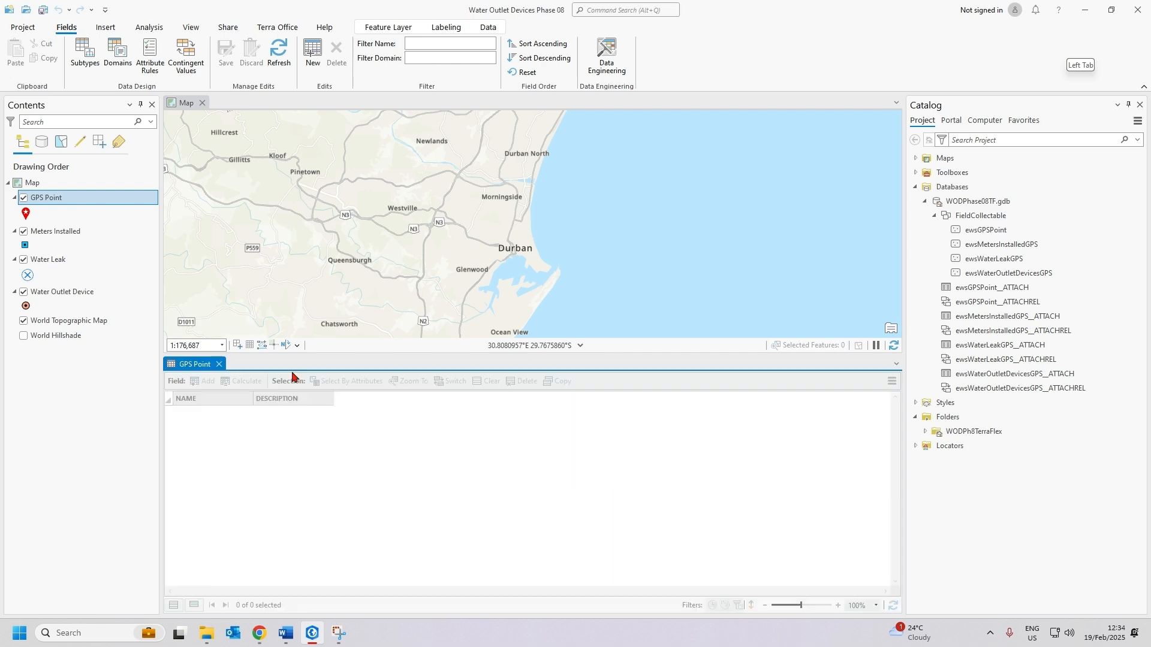
pyautogui.click(219, 364)
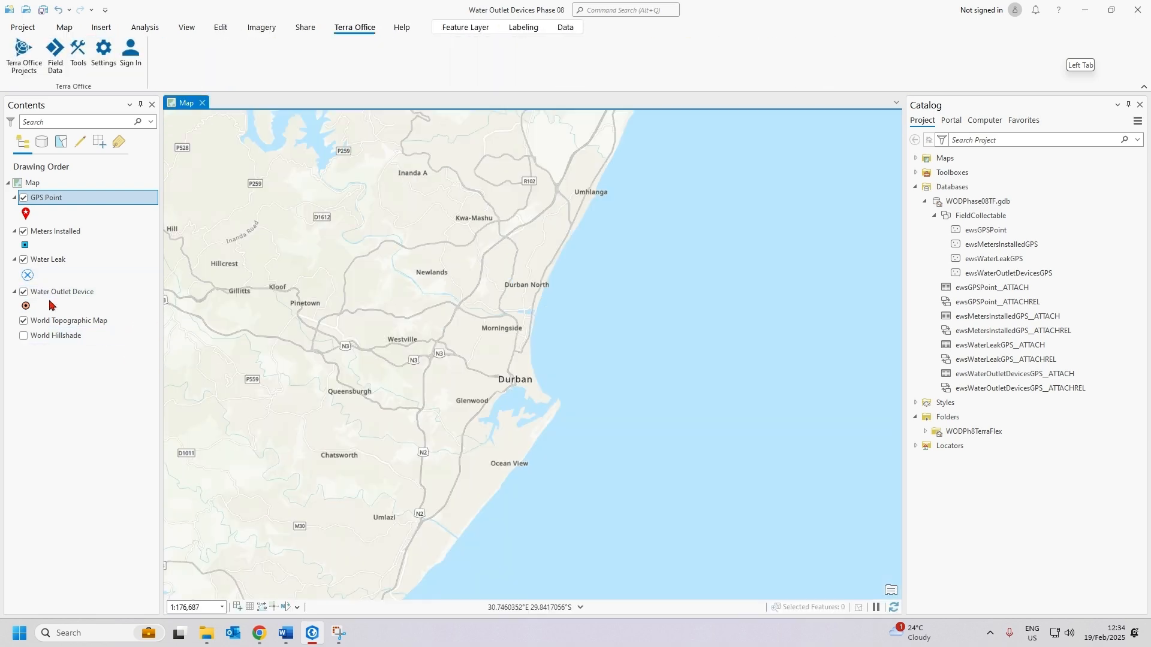
# - Examine the Water Outlet Device layer's attribute table and field definitions, including visibility, null and domain settings, and close both
pyautogui.rightClick(53, 300)
pyautogui.click(90, 249)
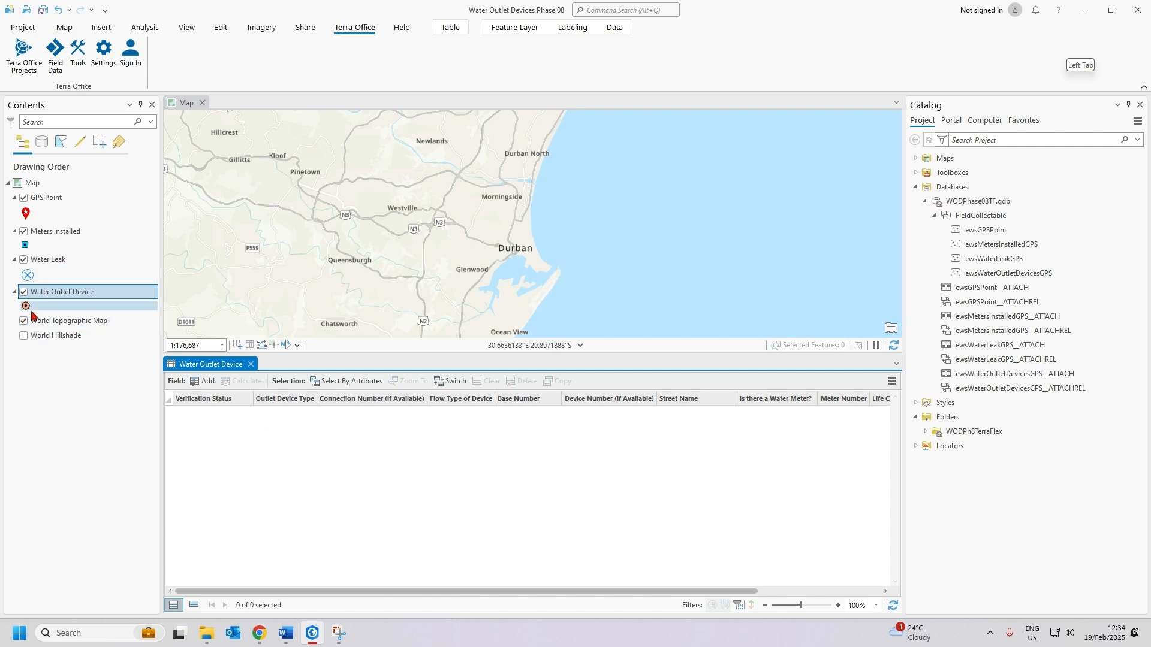
pyautogui.moveTo(506, 593); pyautogui.dragTo(444, 584)
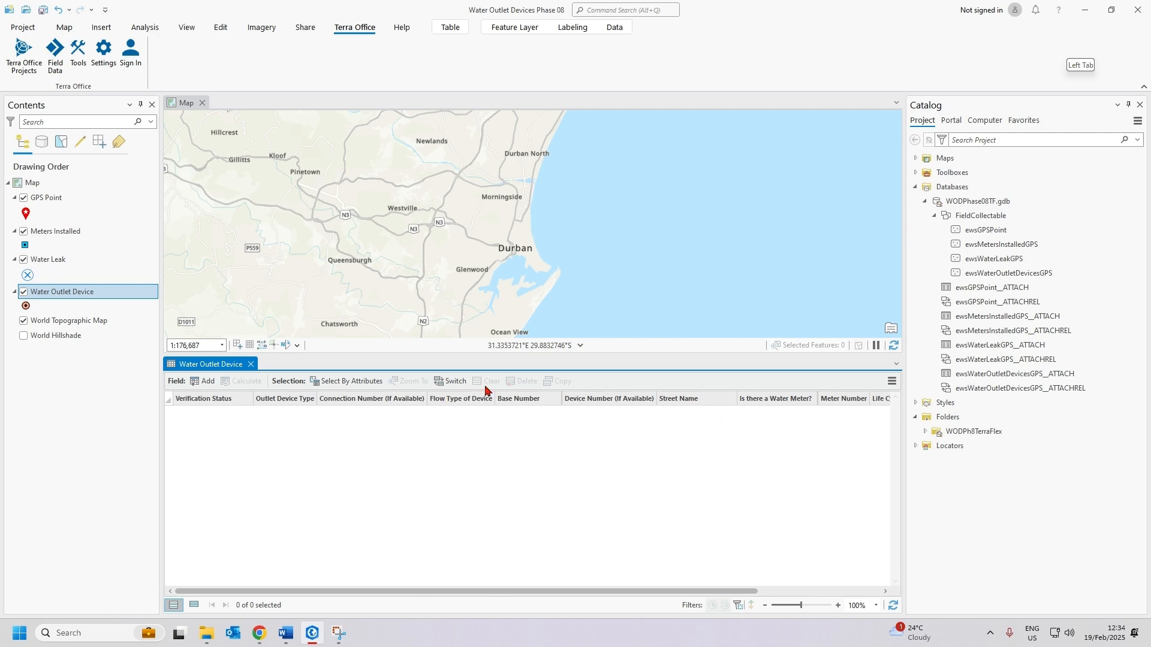
pyautogui.click(892, 381)
pyautogui.click(899, 444)
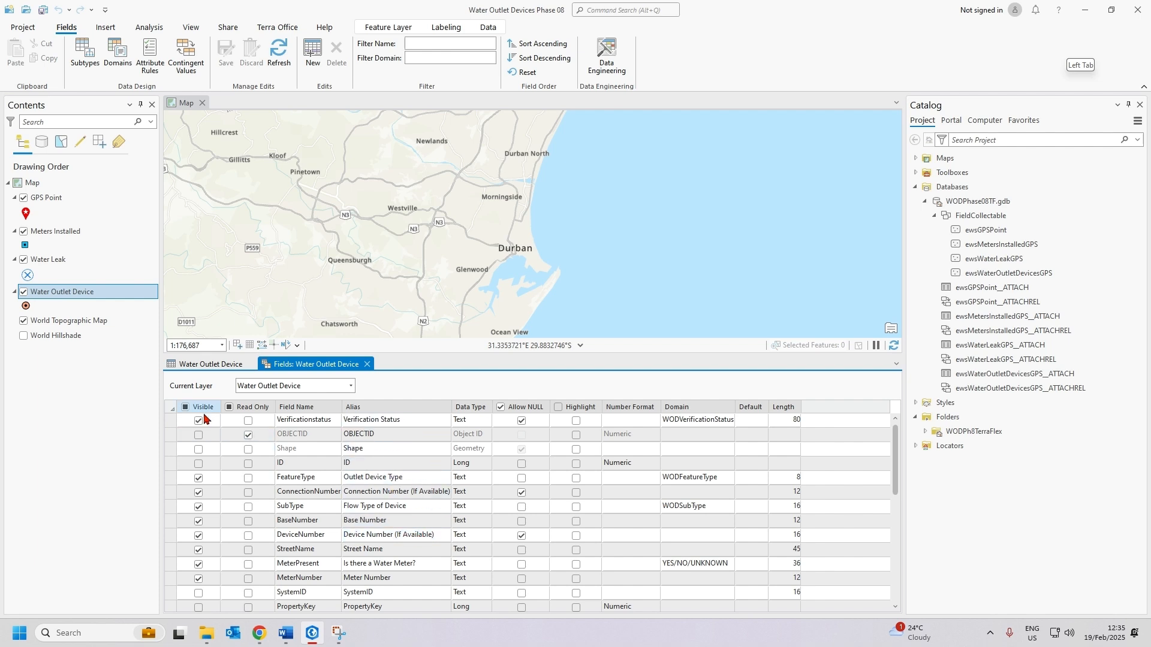
pyautogui.scroll(-10, 234, 567)
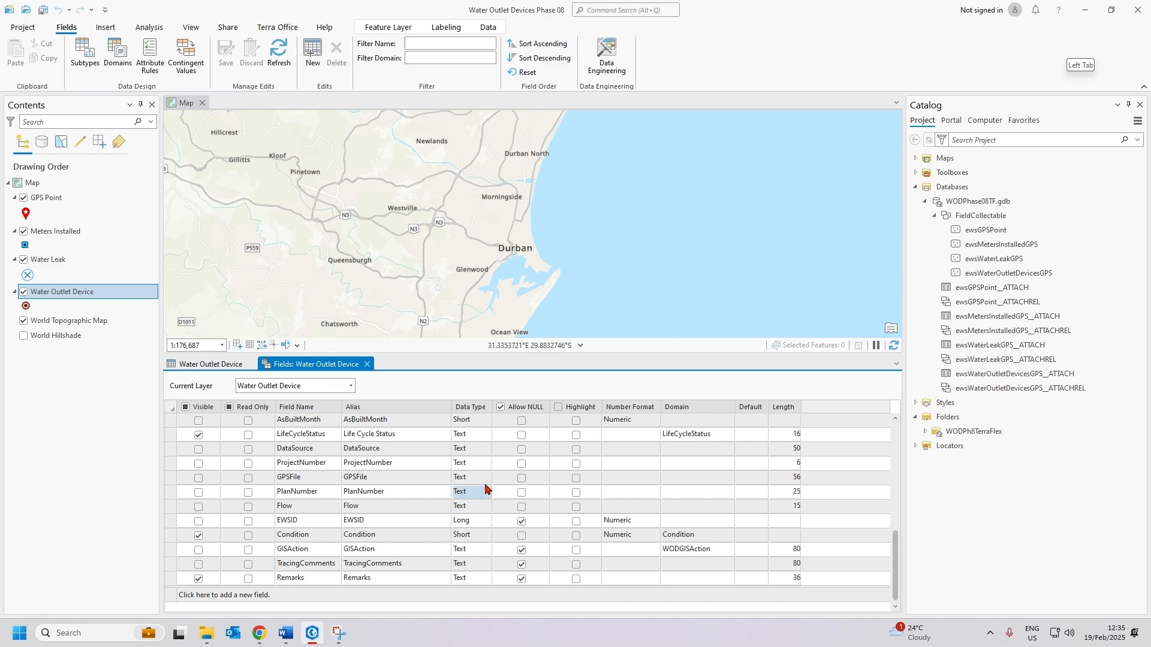
pyautogui.click(366, 364)
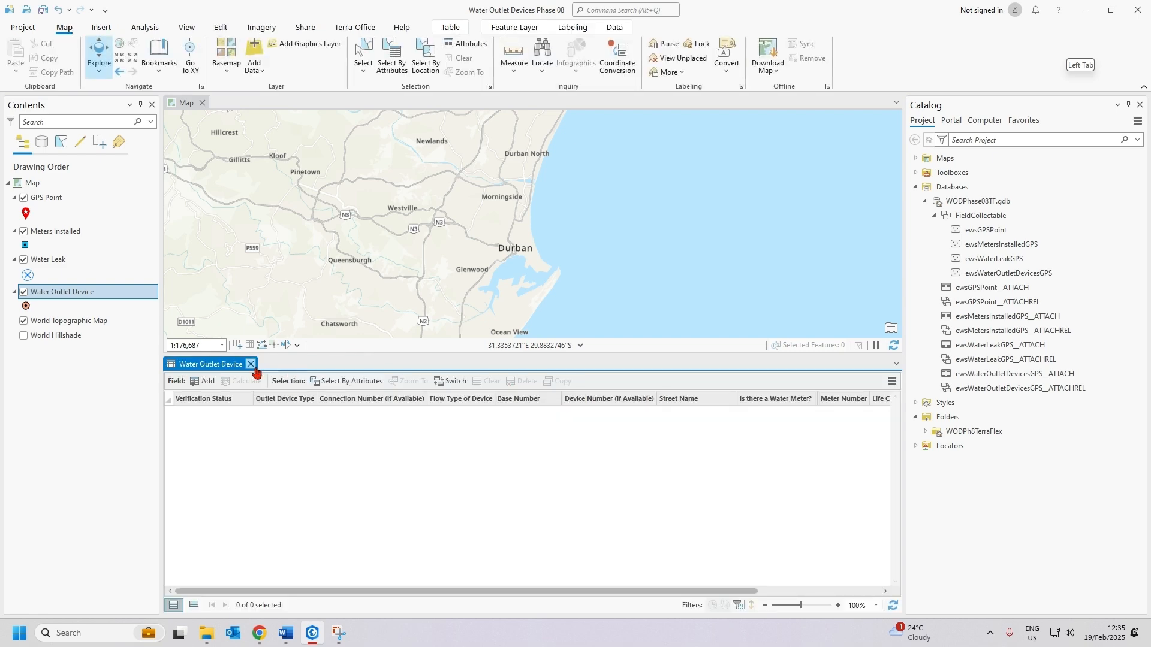
pyautogui.click(262, 364)
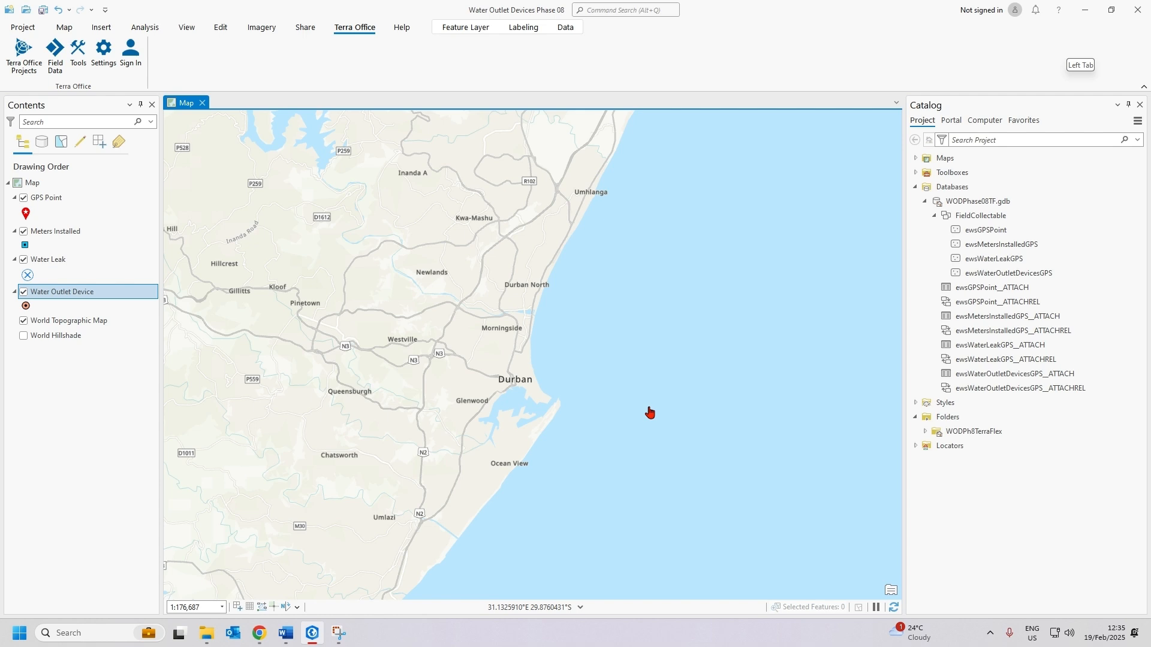
# - Save the project and sign in to Terra Office, acknowledging the coordinate systems data notice
pyautogui.click(43, 9)
pyautogui.click(123, 70)
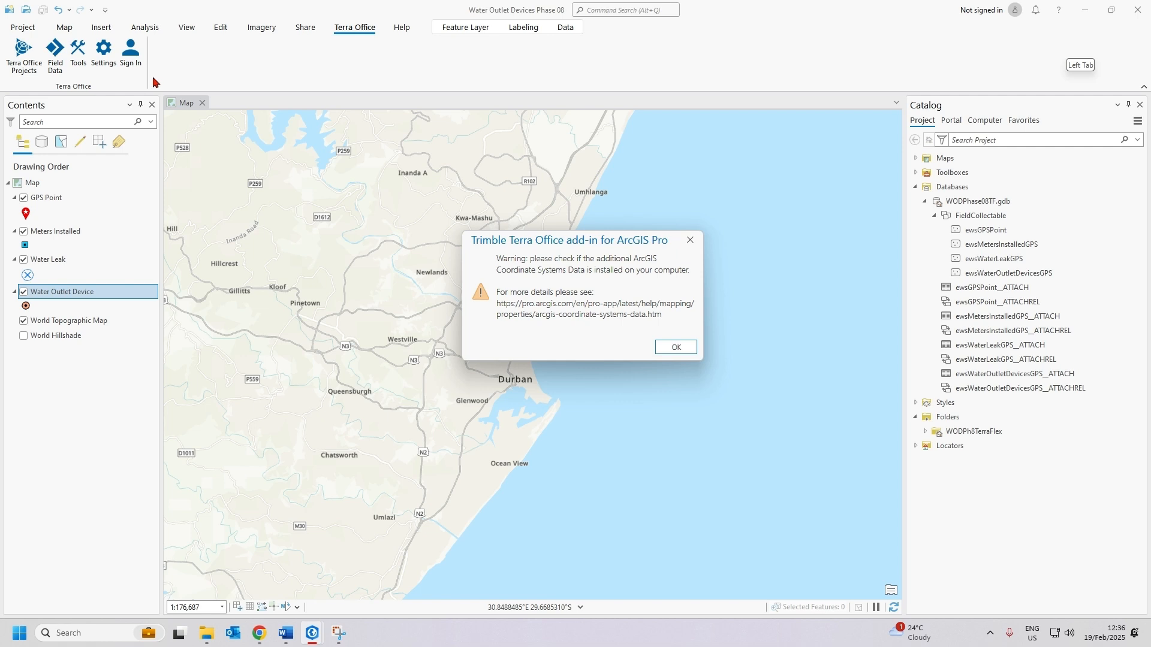
pyautogui.click(685, 349)
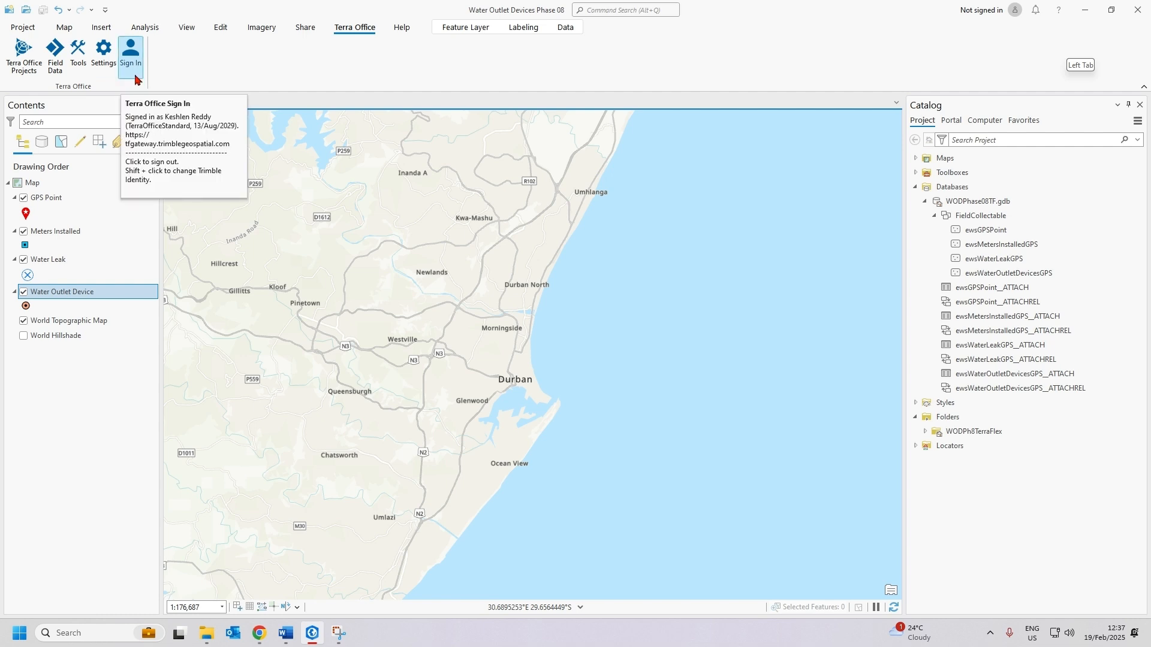
# - Set the Terra Office GNSS position averaging for real-time-only projects to 30 positions and save the settings
pyautogui.click(103, 63)
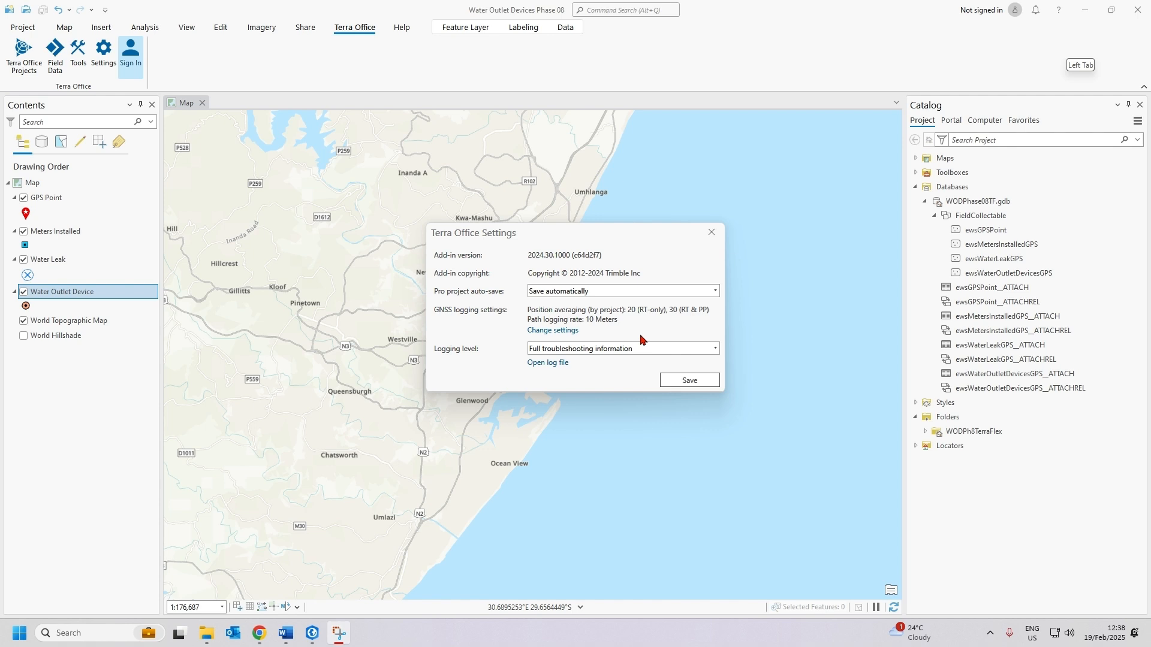
pyautogui.click(549, 331)
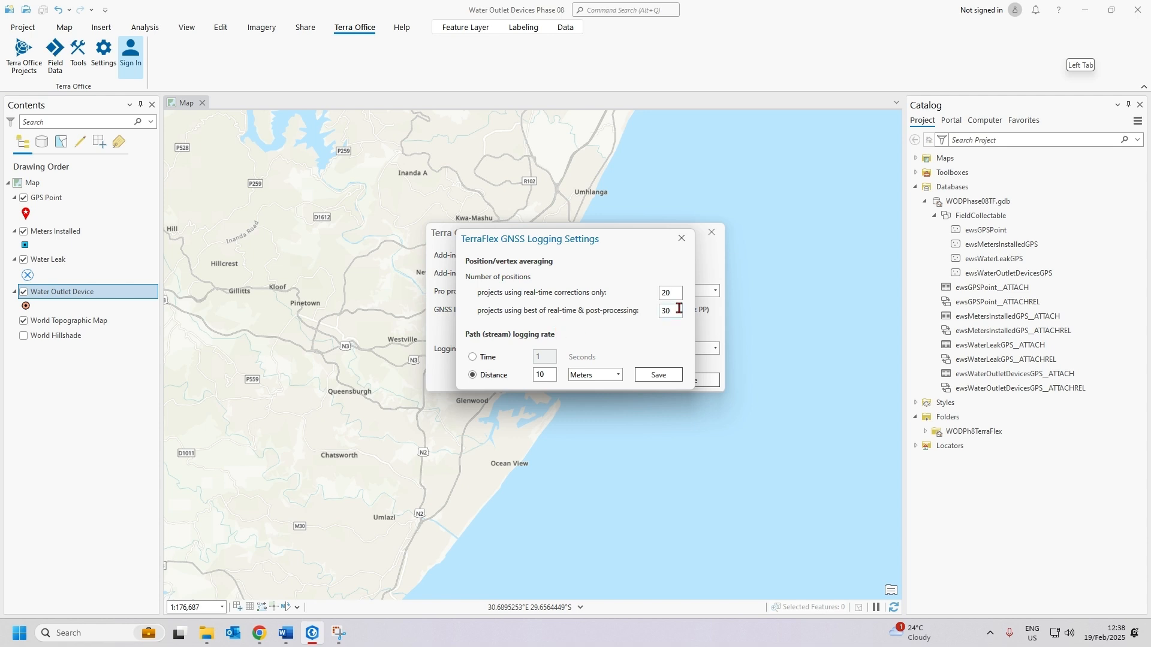
pyautogui.doubleClick(668, 293)
pyautogui.write('30')
pyautogui.click(658, 378)
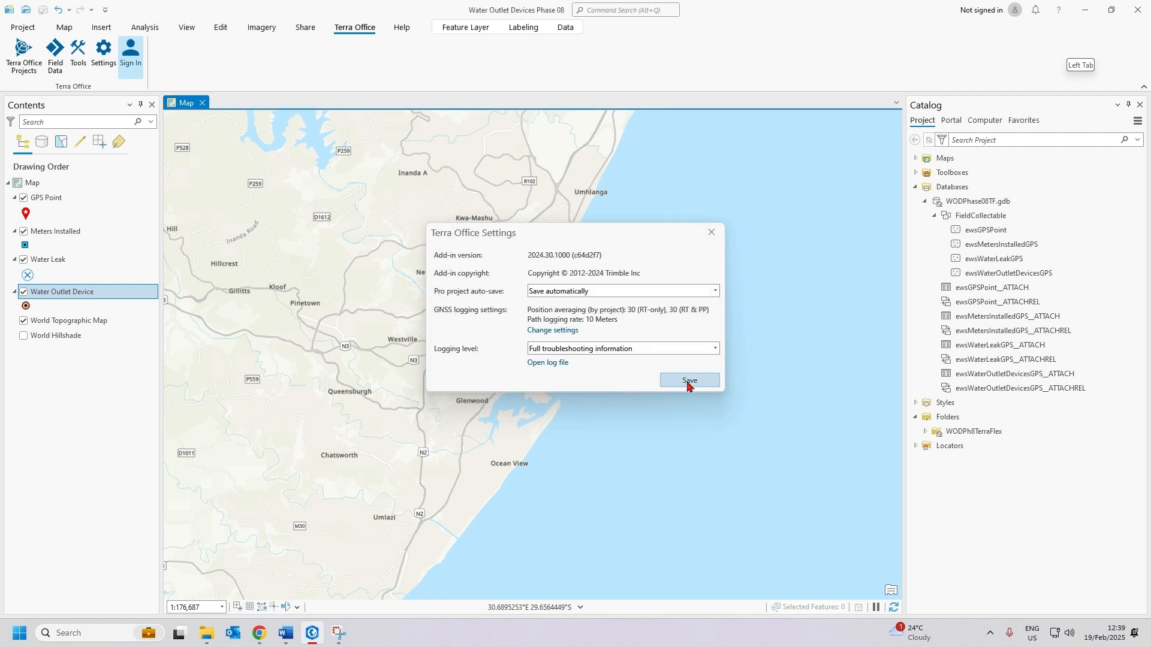
pyautogui.click(688, 383)
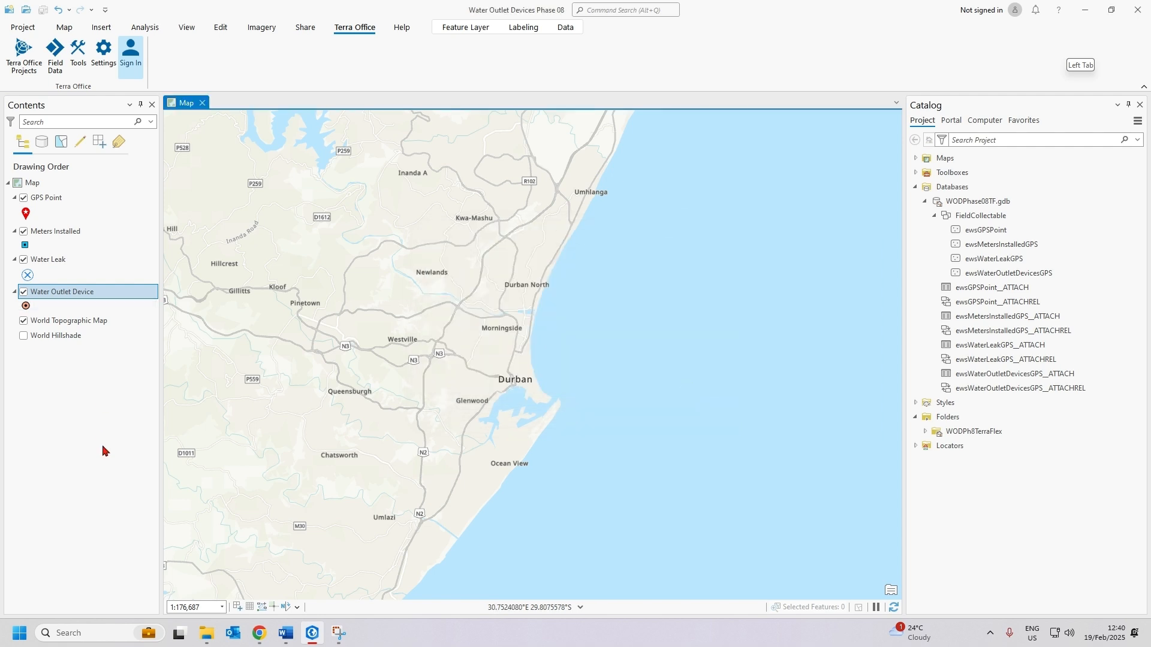
# - Review the entries in the TerraFlex auto field configuration file and close it
pyautogui.click(79, 70)
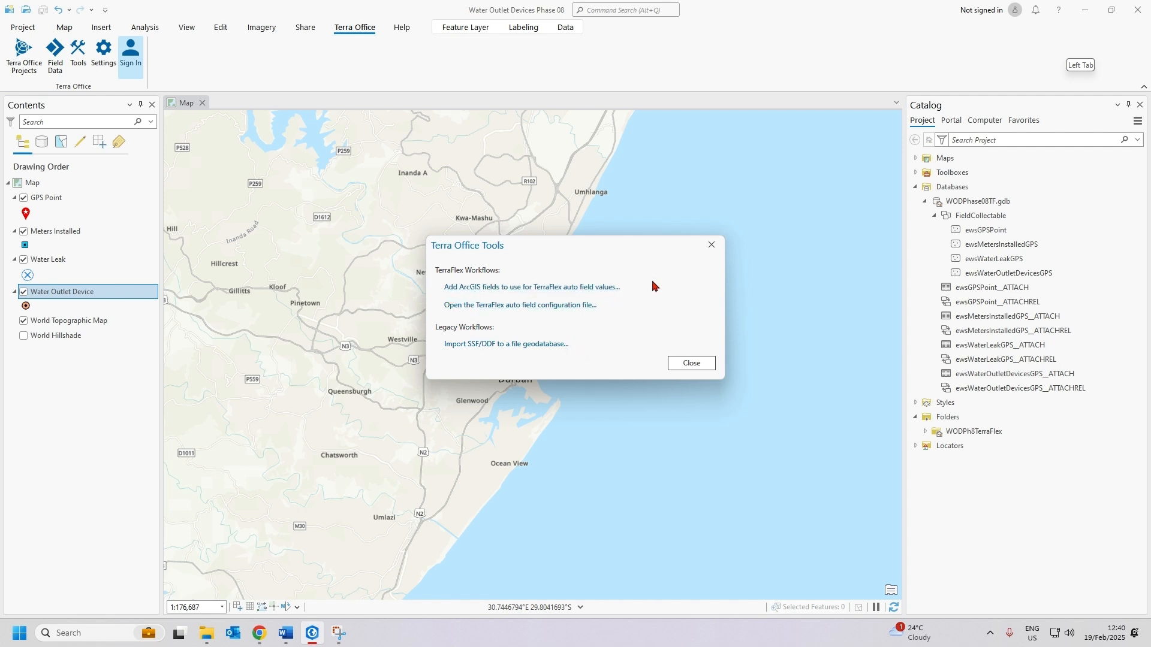
pyautogui.click(509, 307)
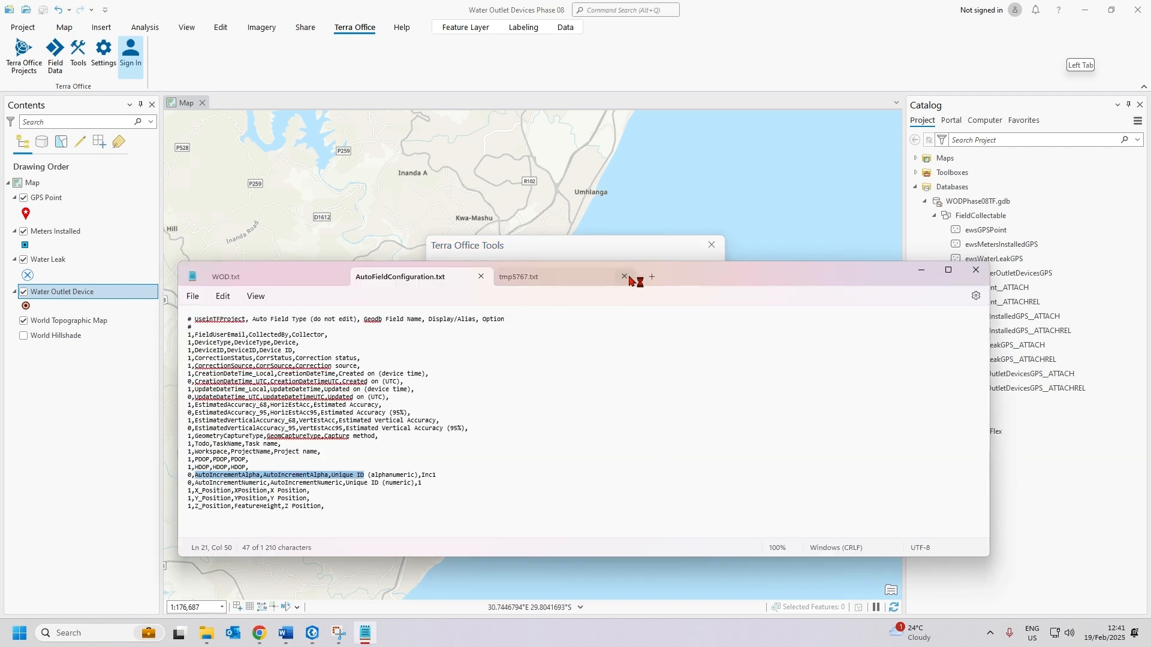
pyautogui.click(626, 277)
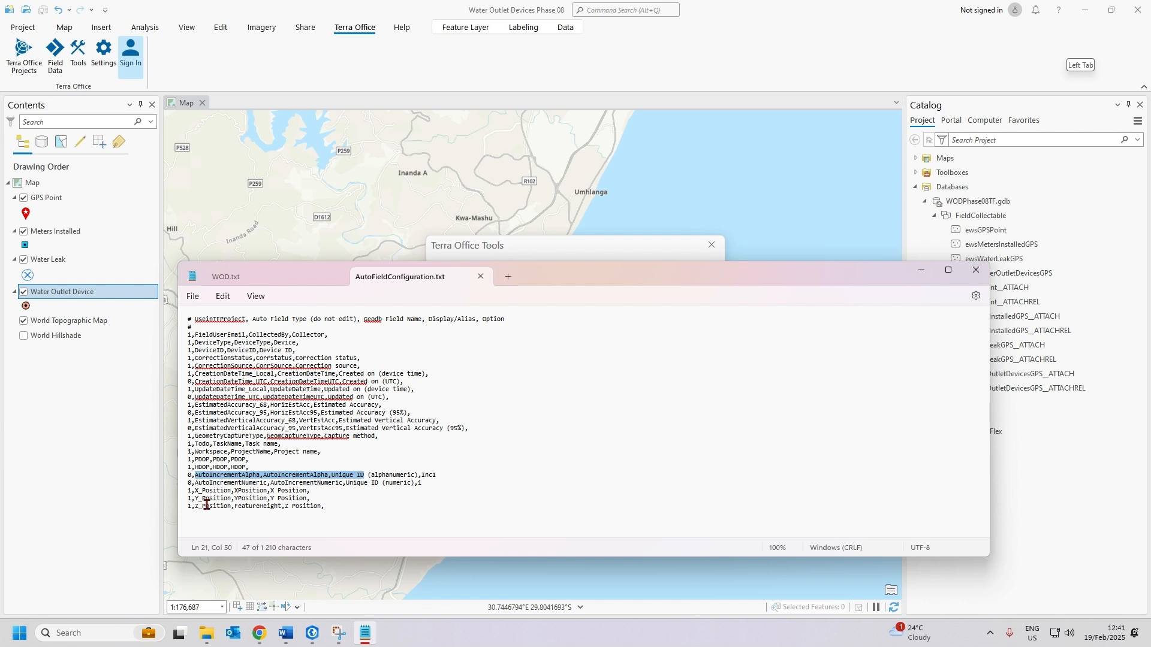
pyautogui.moveTo(188, 335); pyautogui.dragTo(222, 343)
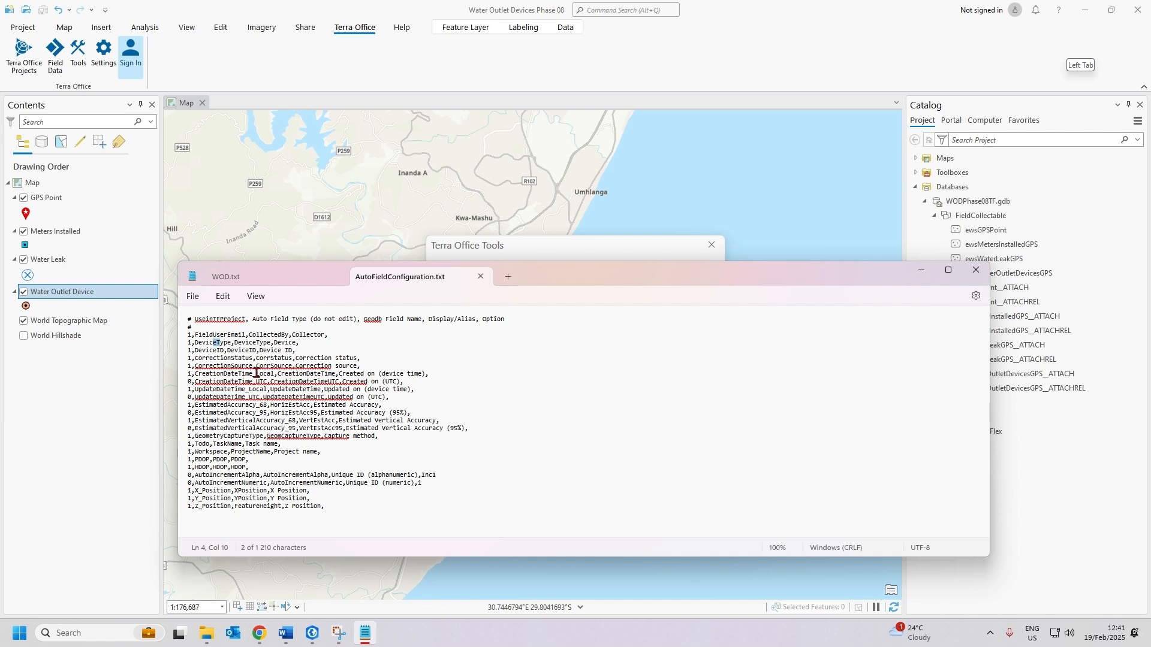
pyautogui.click(271, 336)
pyautogui.click(220, 335)
pyautogui.click(976, 269)
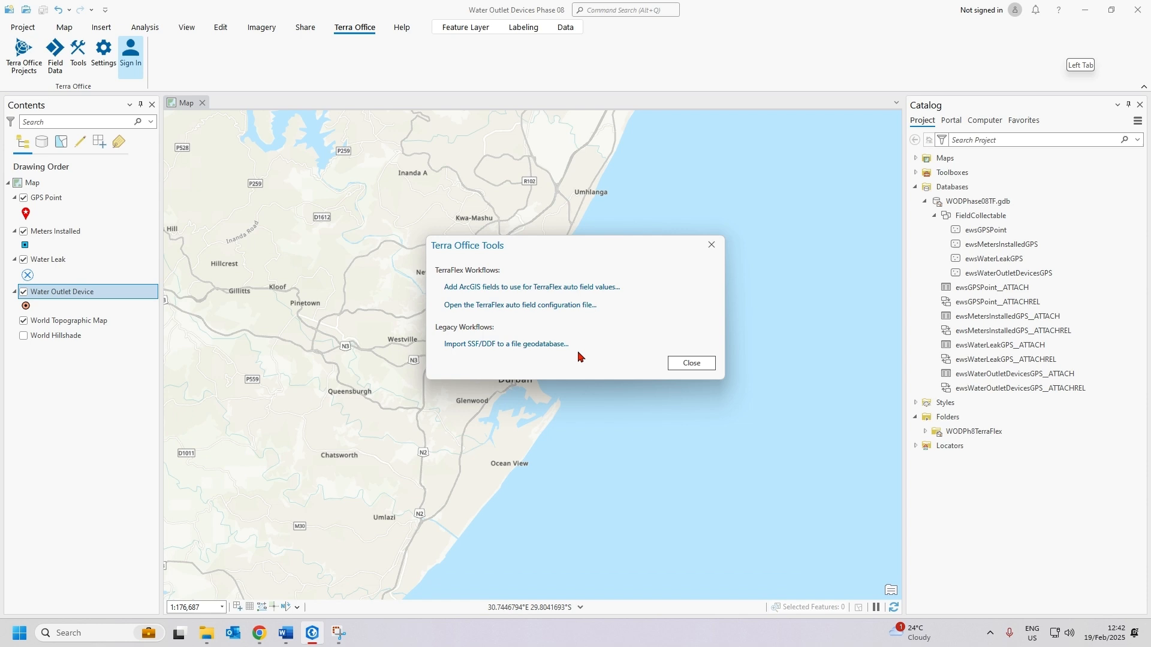
pyautogui.click(520, 293)
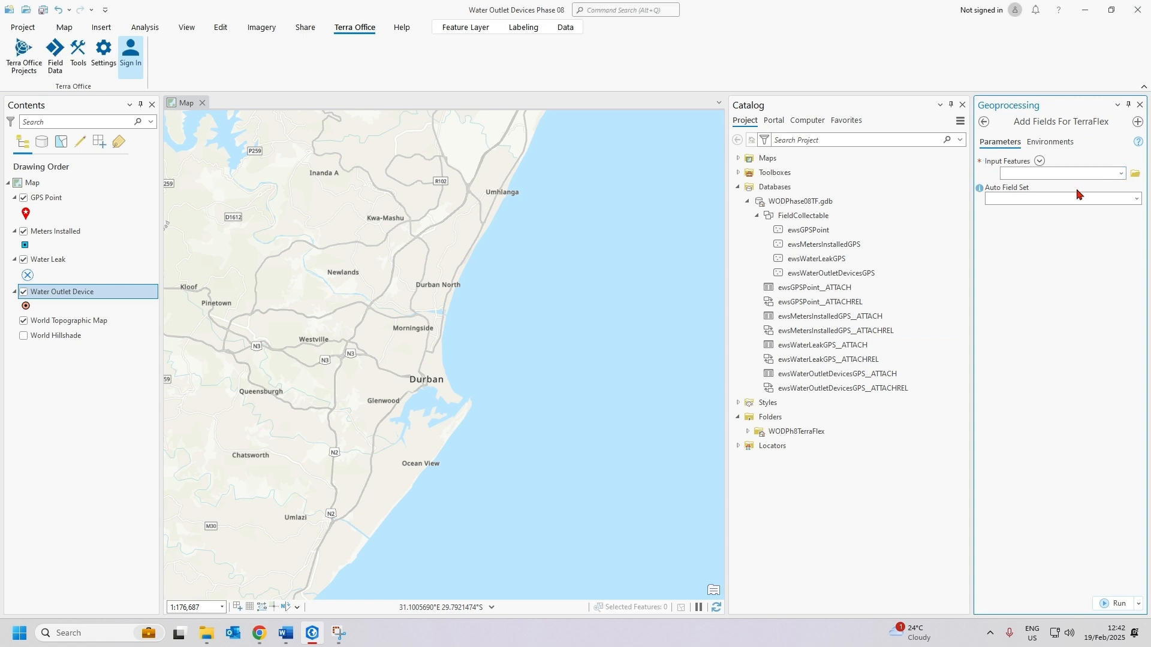
pyautogui.click(1120, 175)
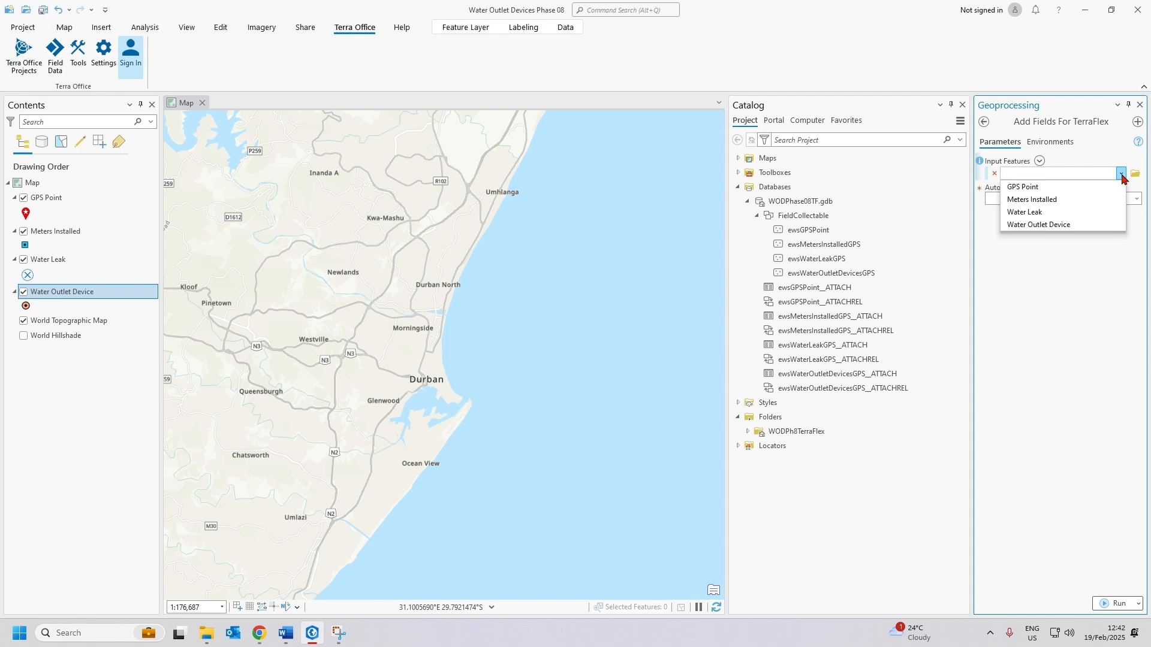
pyautogui.click(1121, 174)
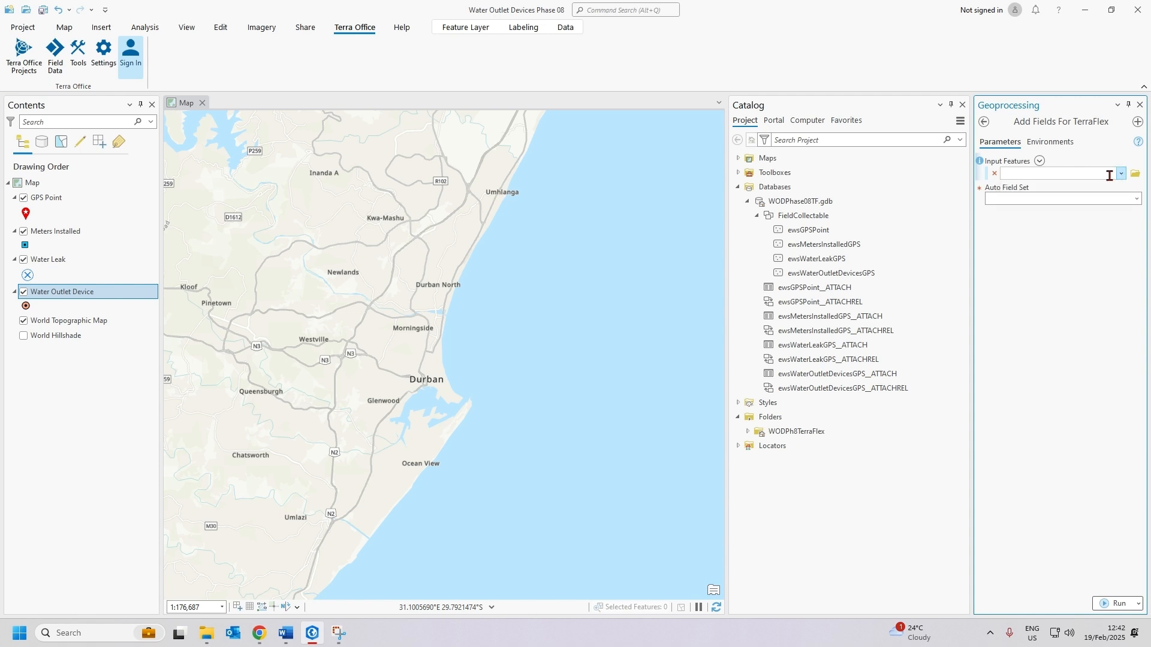
pyautogui.click(1139, 106)
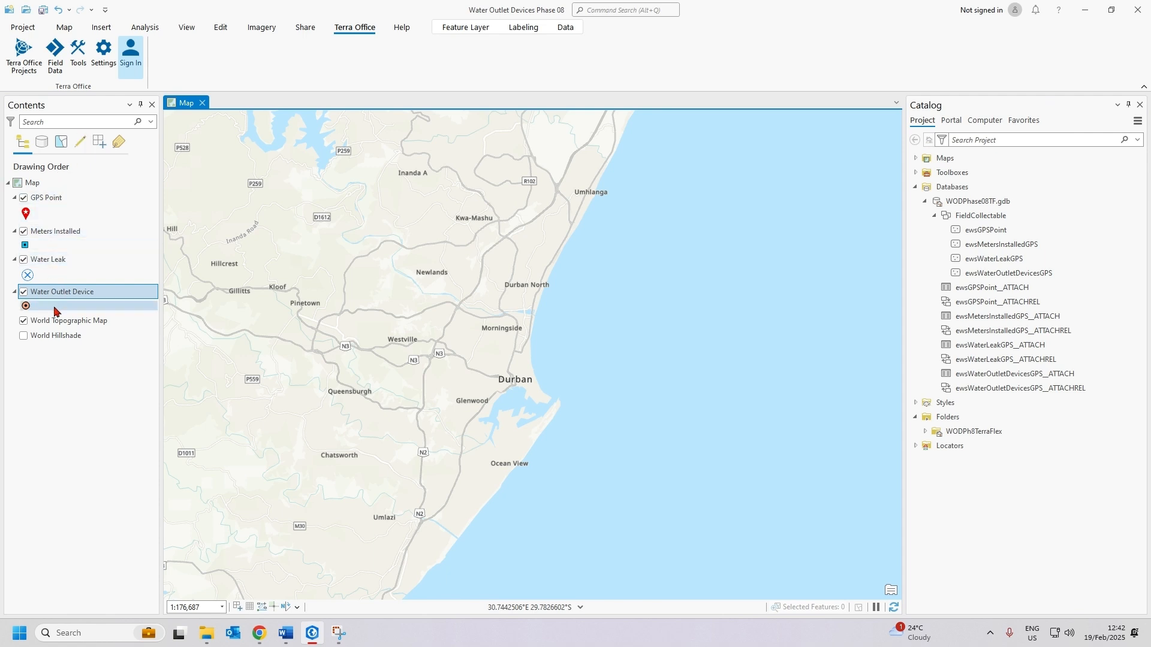
# - Make the GPS Point, Meters Installed, Water Leak and Water Outlet Device layers editable
pyautogui.click(80, 144)
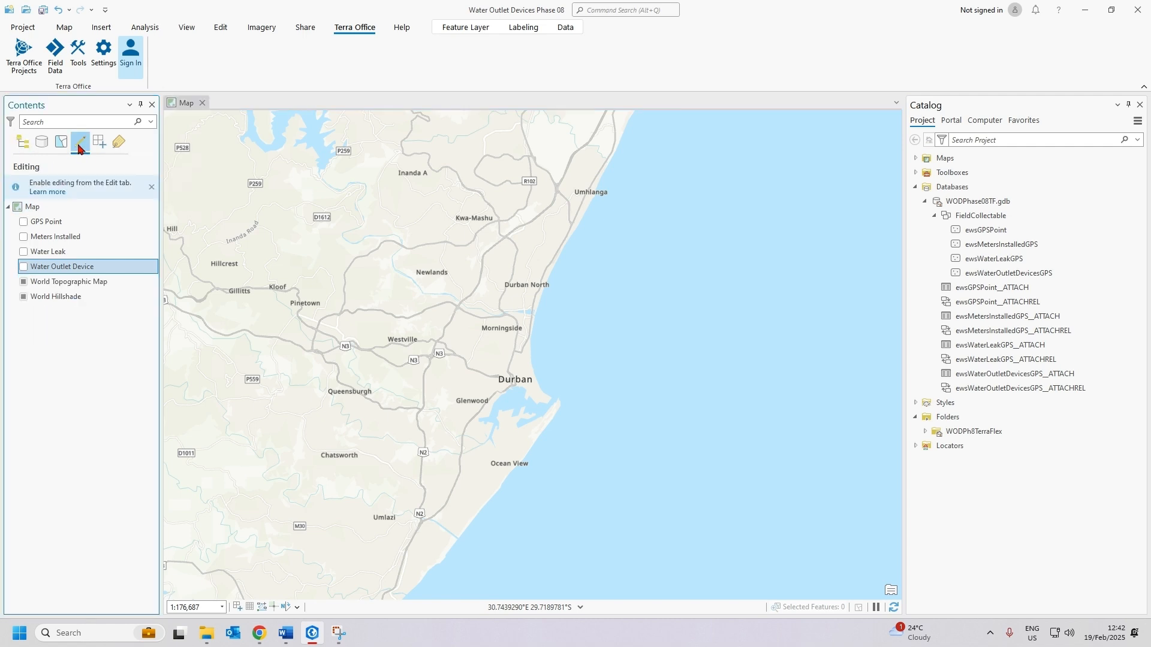
pyautogui.click(23, 222)
pyautogui.click(23, 237)
pyautogui.click(23, 251)
pyautogui.click(24, 267)
# - Add the TerraFlex Auto fields (configured) set to the GPS Point, Meters Installed, Water Leak and Water Outlet Device layers
pyautogui.click(79, 65)
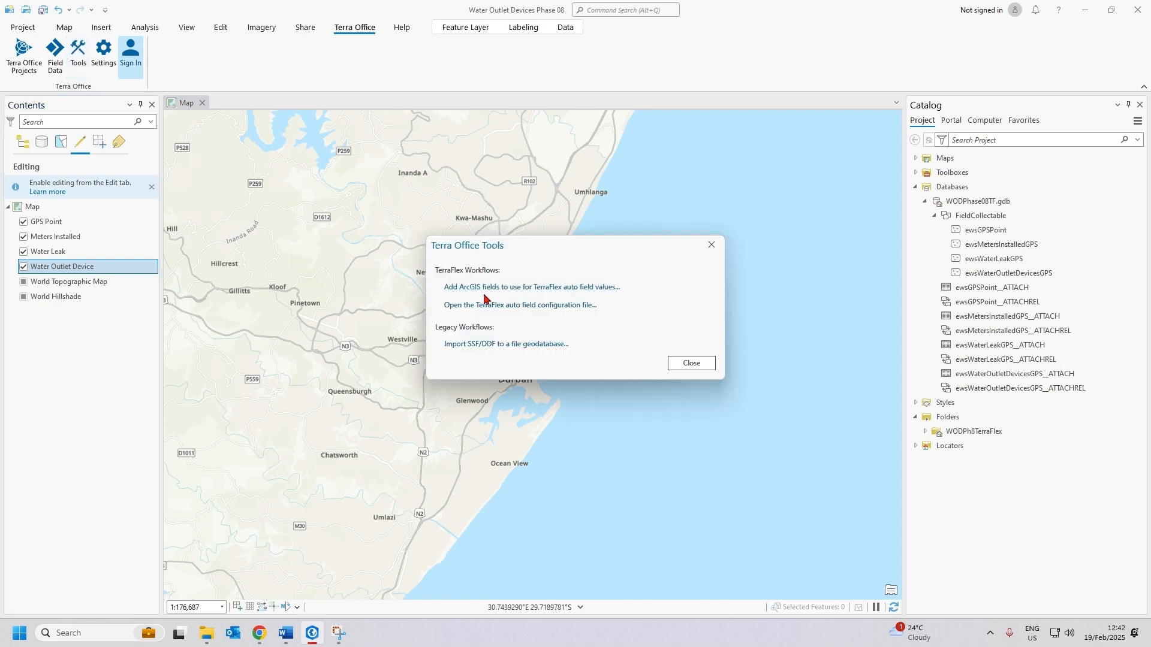
pyautogui.click(589, 292)
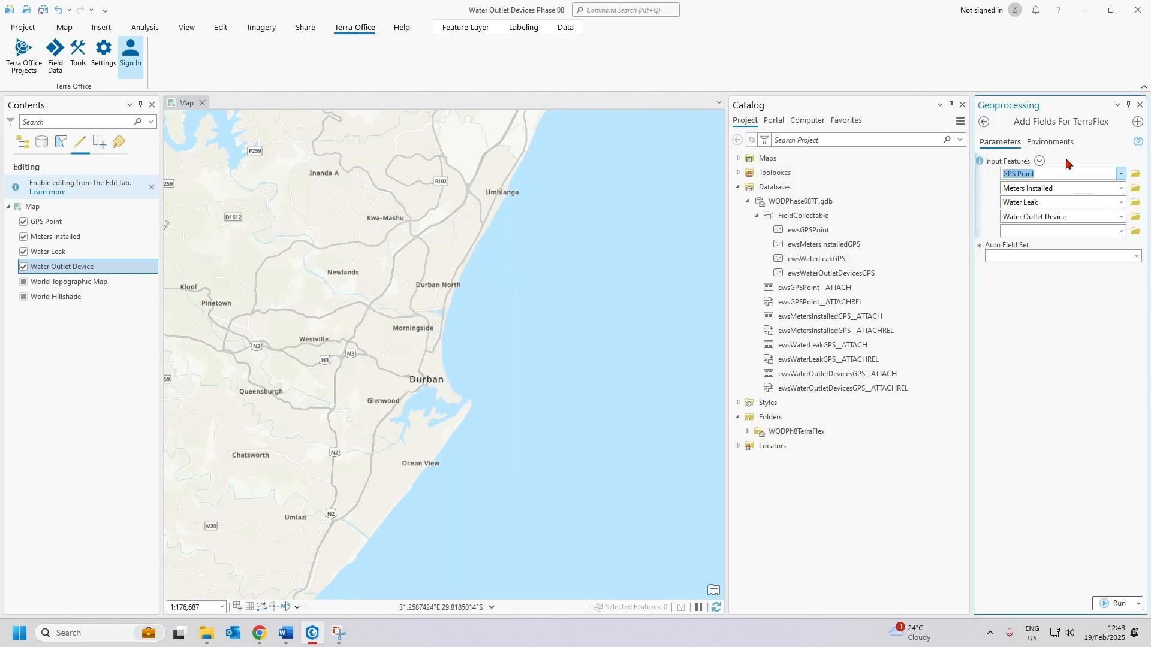
pyautogui.click(1055, 143)
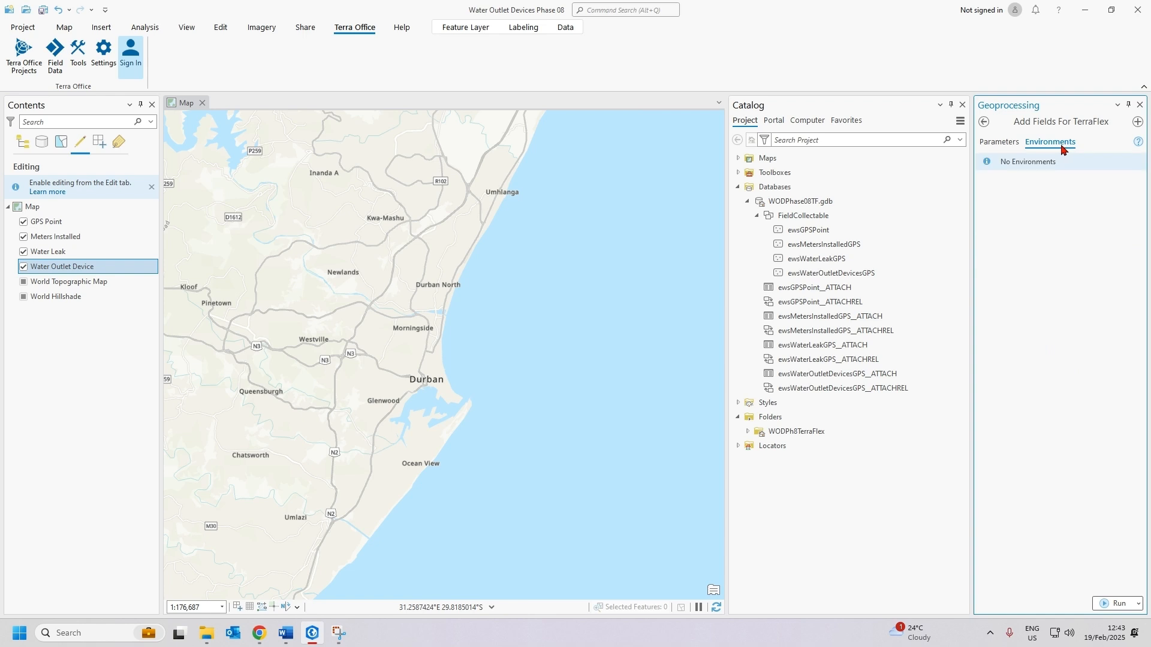
pyautogui.click(998, 143)
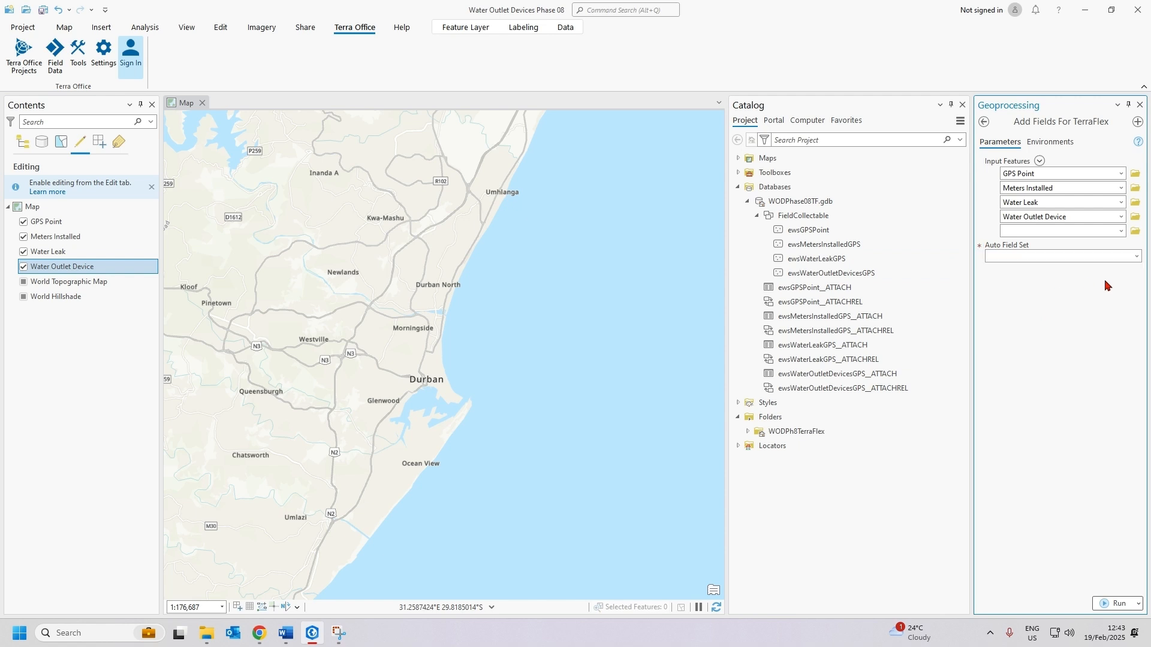
pyautogui.click(1136, 257)
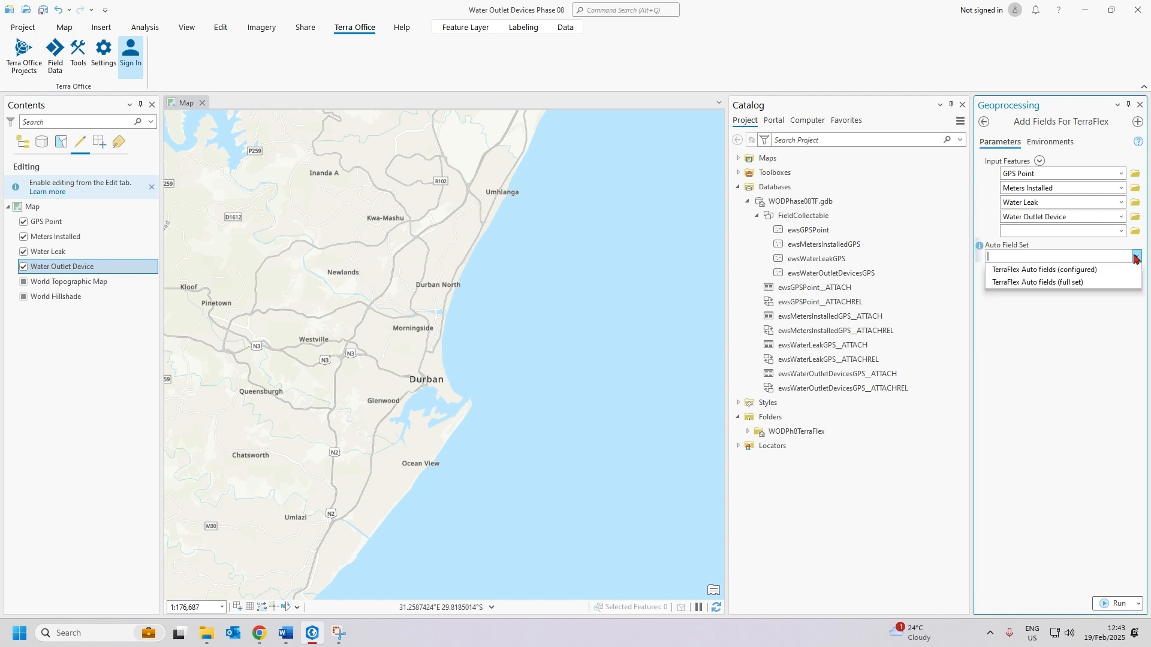
pyautogui.click(1057, 447)
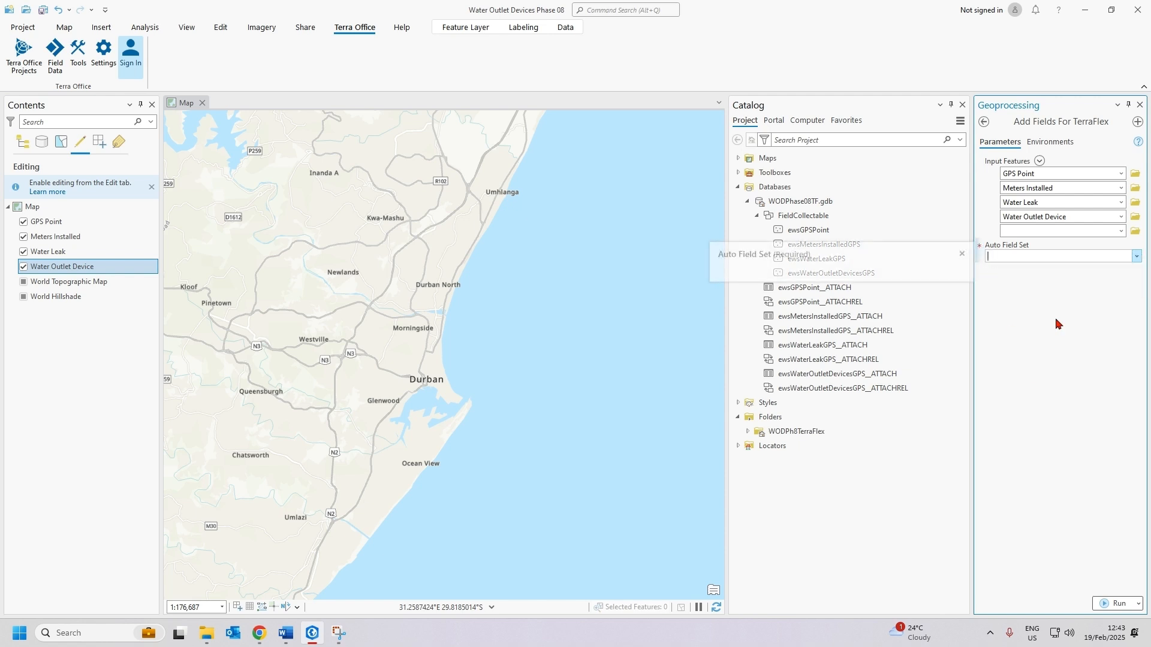
pyautogui.click(1137, 258)
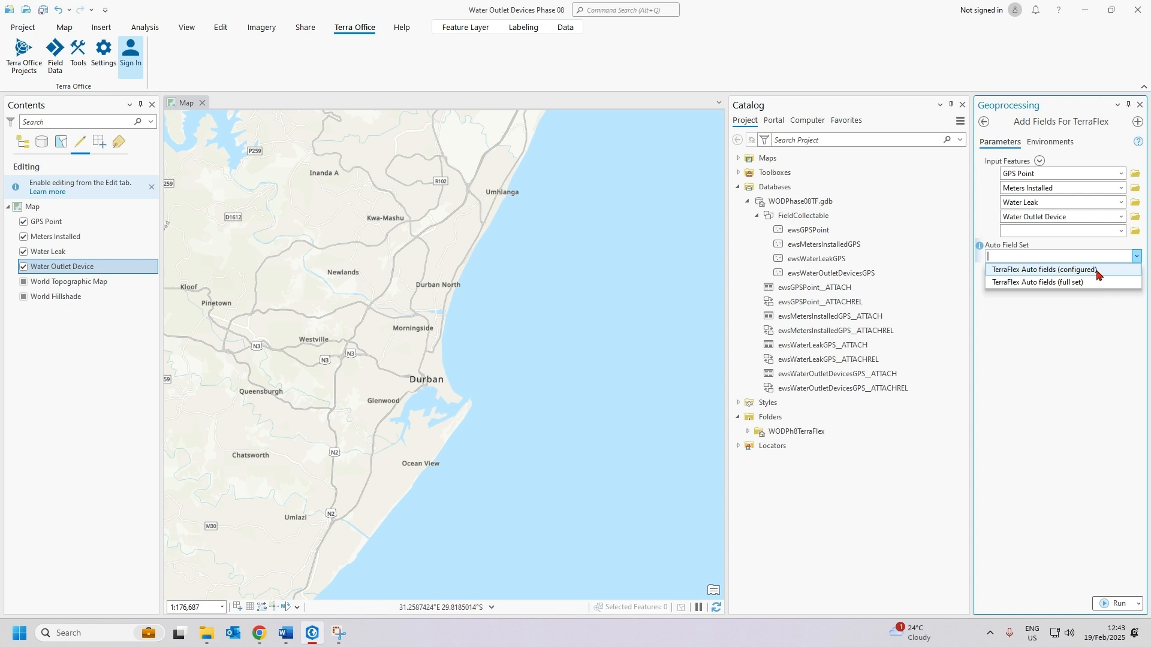
pyautogui.click(1098, 270)
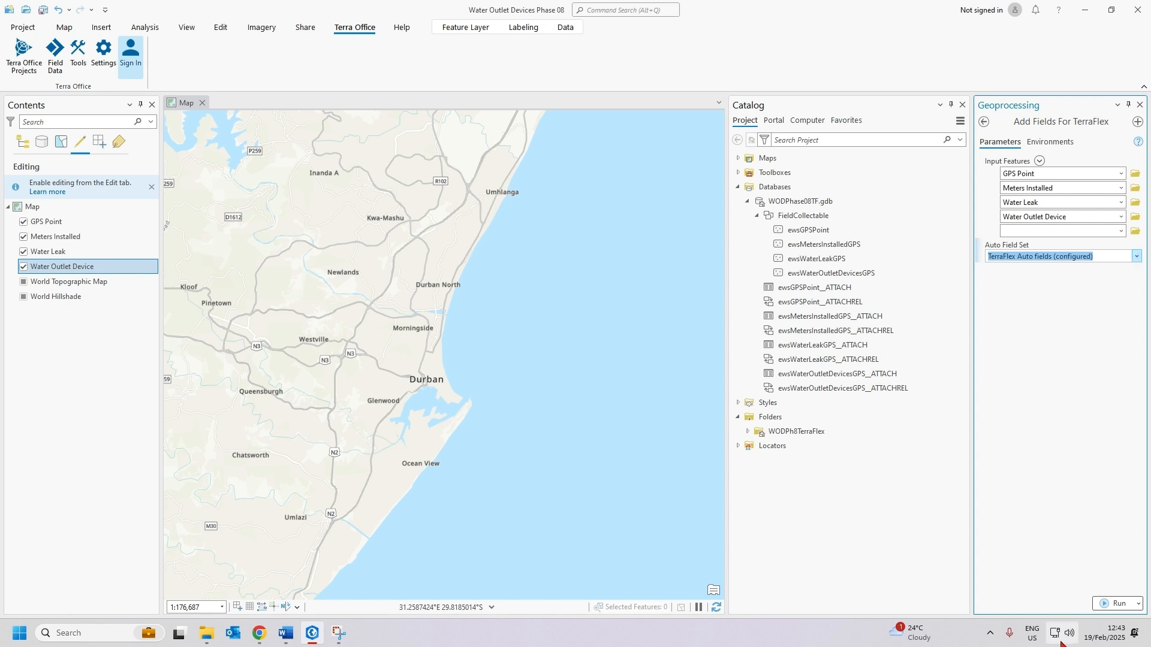
pyautogui.click(1106, 604)
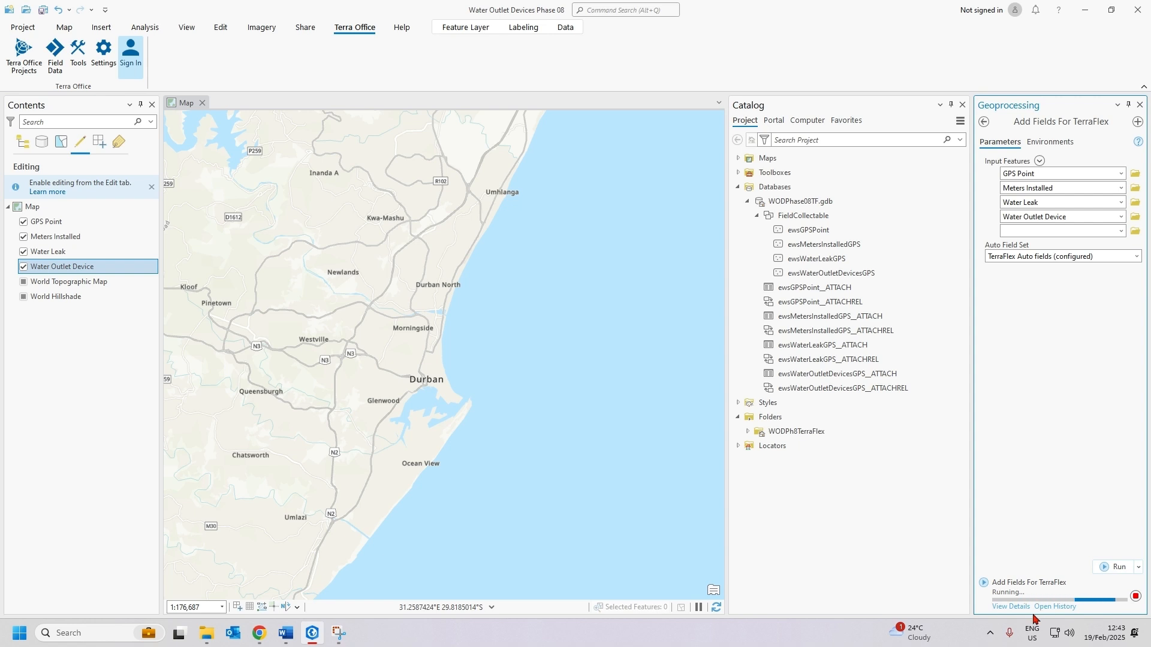
# - Review the messages of the Add Fields For TerraFlex run, then close the details and the tool
pyautogui.click(1010, 607)
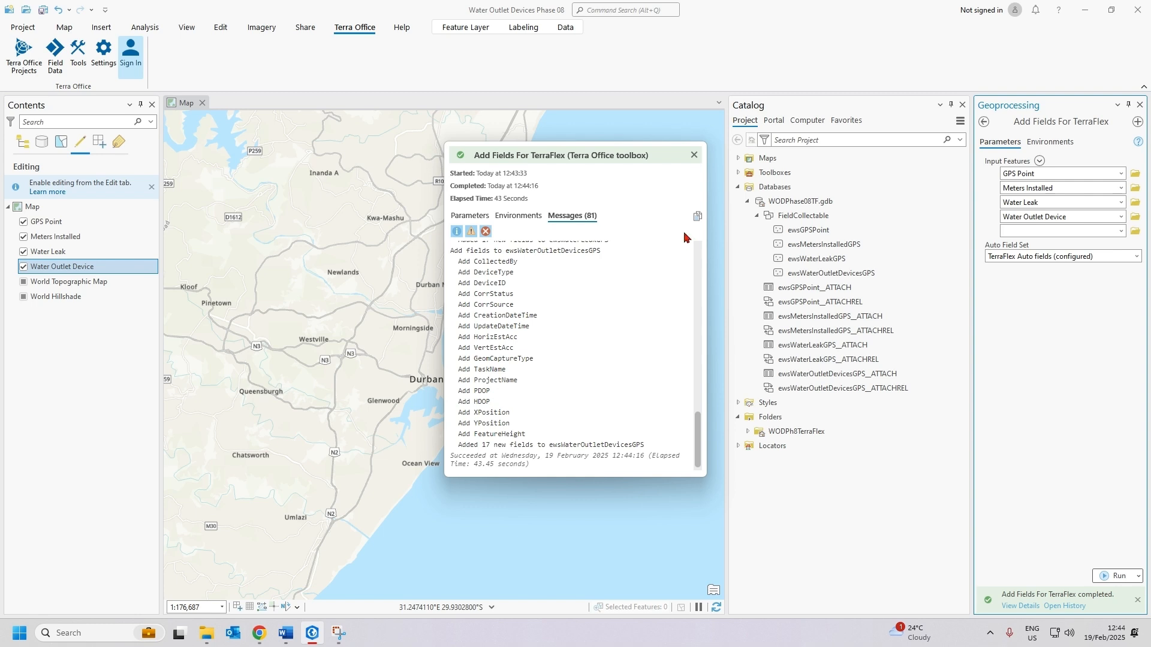
pyautogui.scroll(10, 647, 377)
pyautogui.scroll(7, 628, 373)
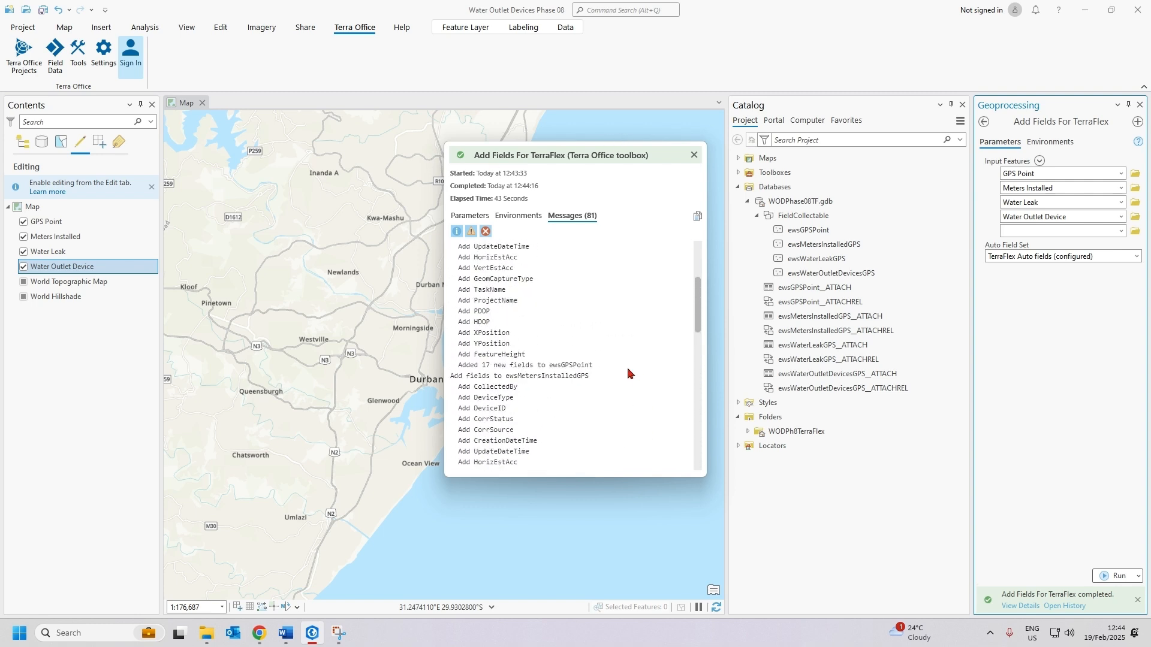
pyautogui.click(694, 157)
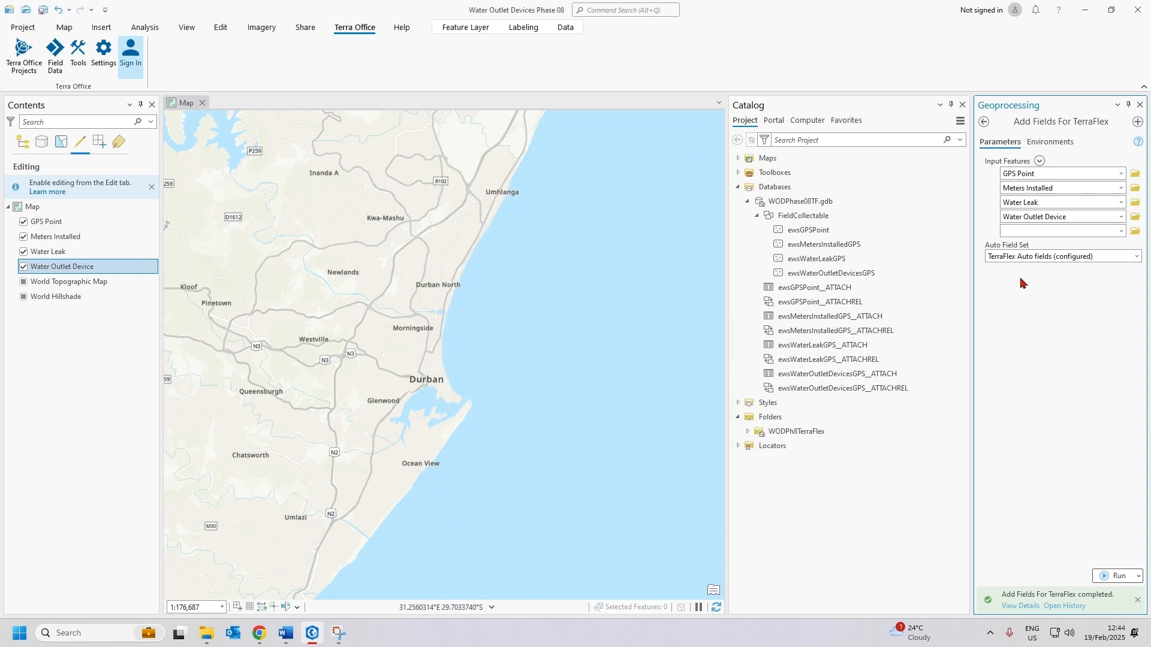
pyautogui.click(1139, 106)
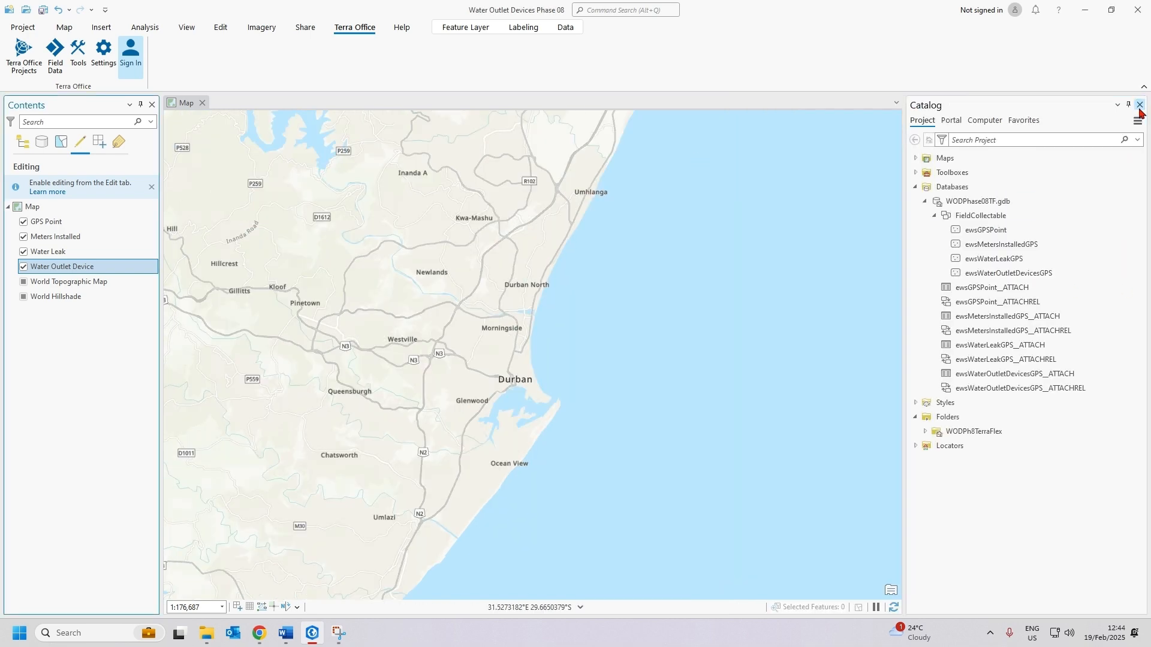
# - Examine the GPS Point layer's field definitions for the added TerraFlex fields, then close its fields and data engineering views
pyautogui.rightClick(49, 224)
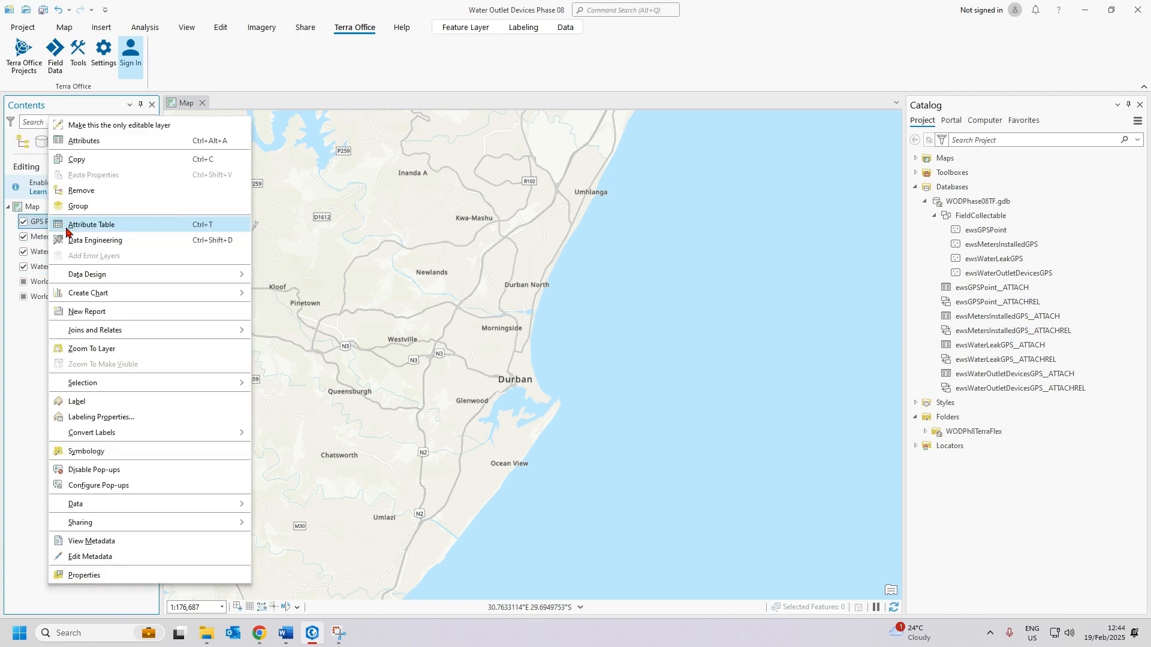
pyautogui.click(73, 241)
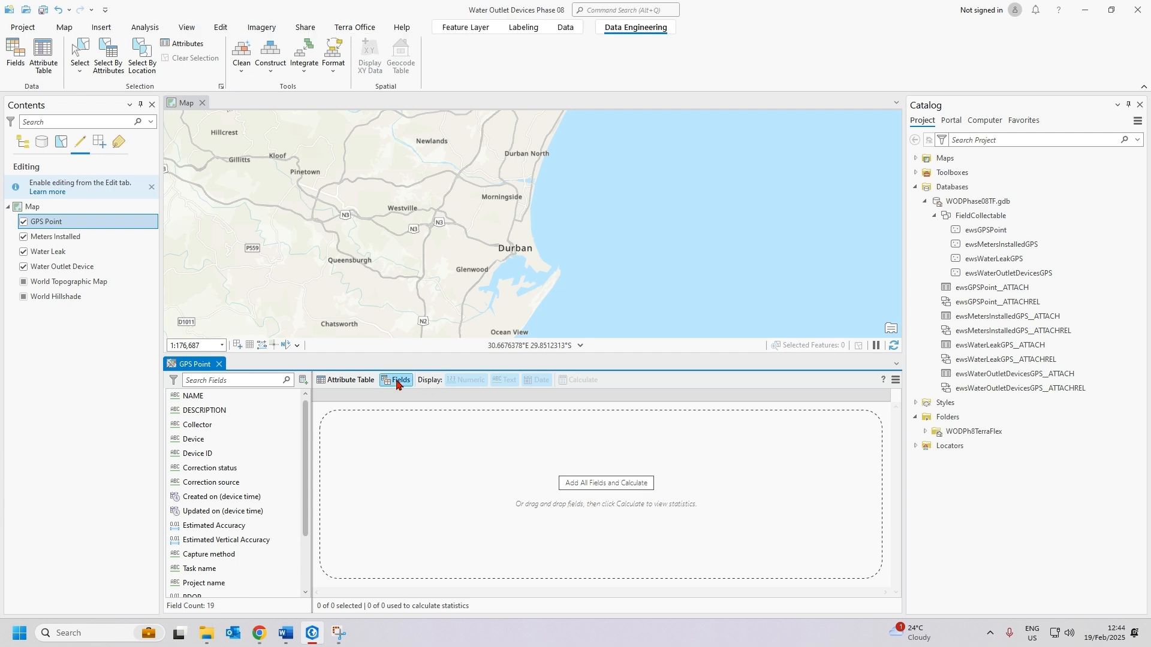
pyautogui.click(396, 381)
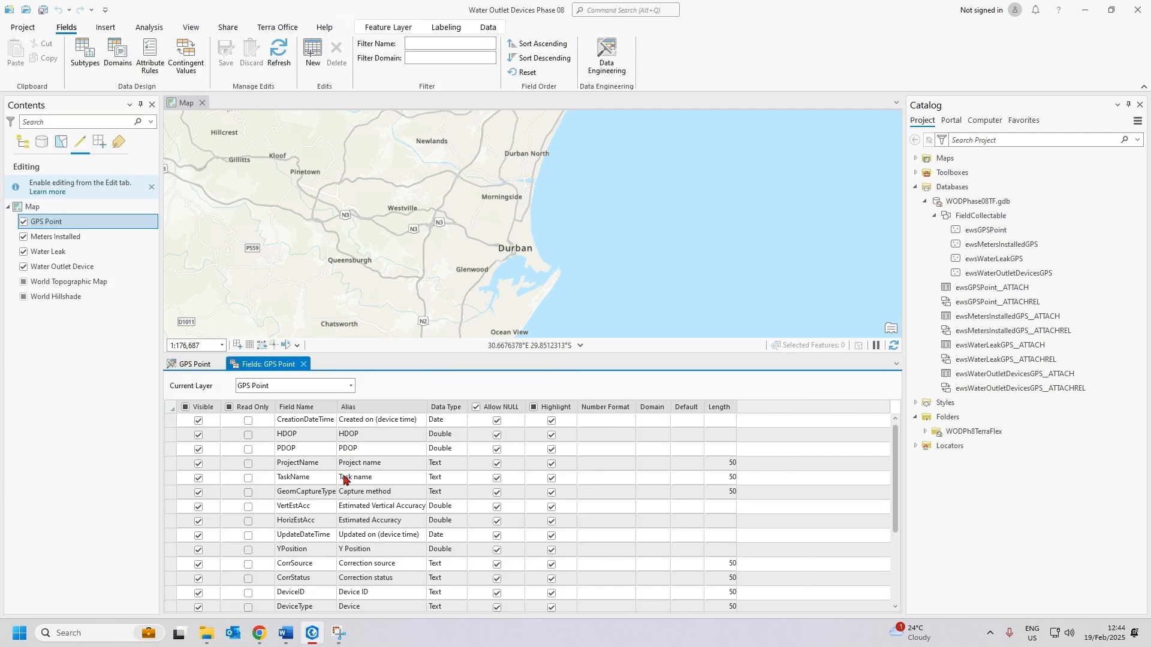
pyautogui.scroll(-3, 249, 492)
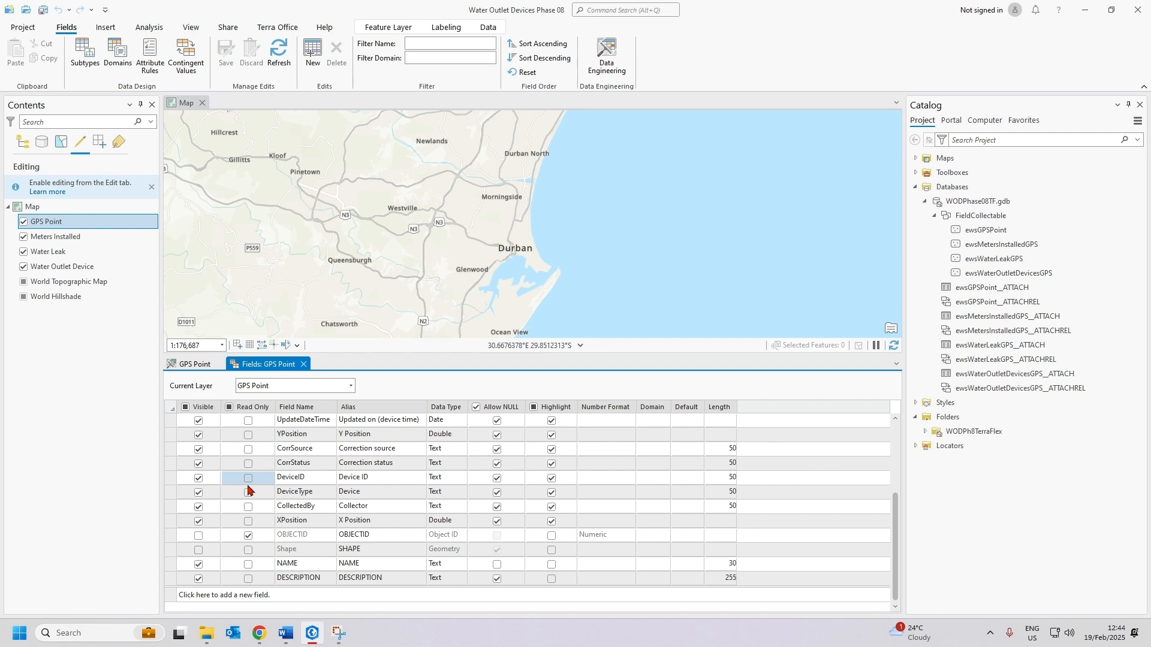
pyautogui.scroll(3, 314, 529)
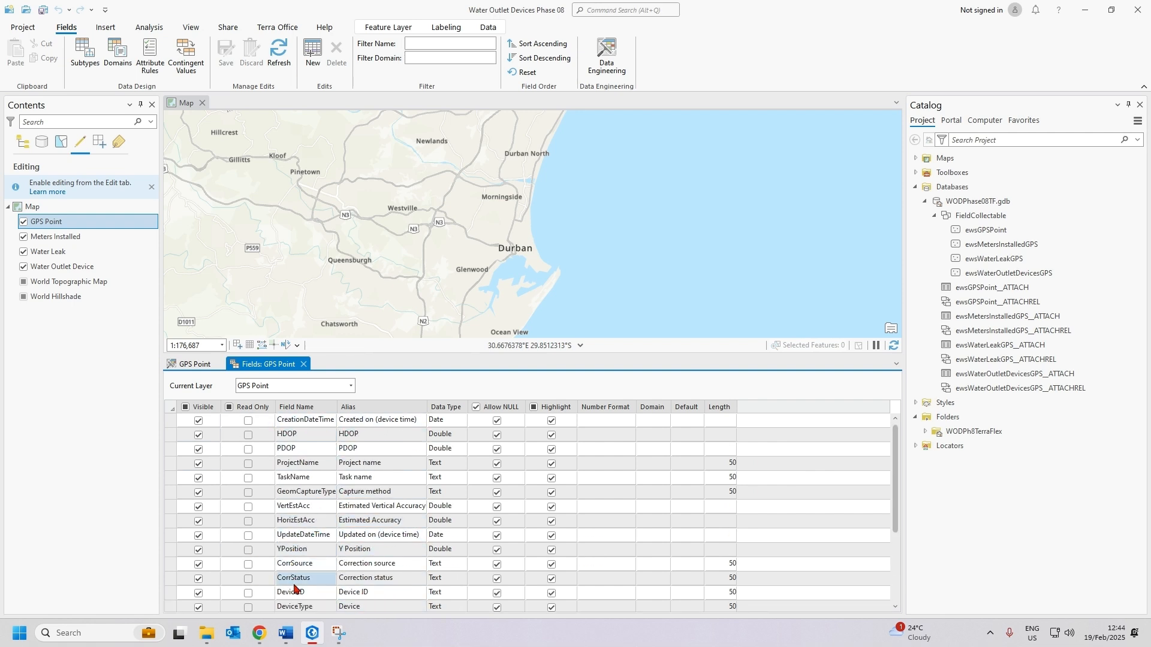
pyautogui.scroll(-3, 294, 594)
pyautogui.scroll(3, 294, 601)
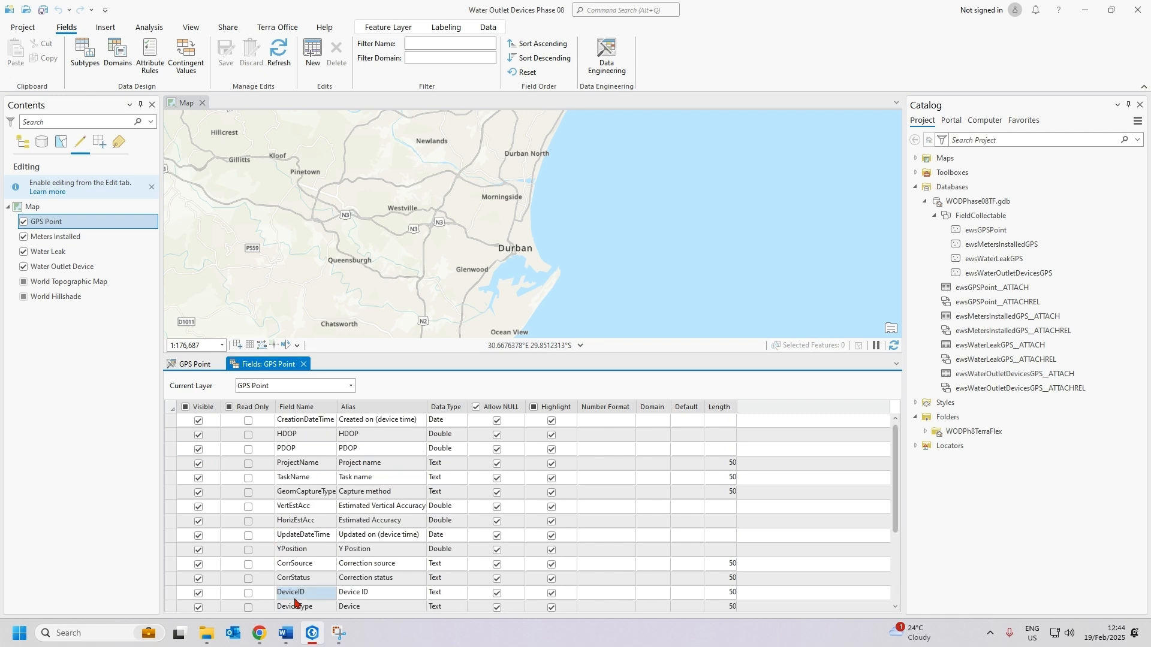
pyautogui.scroll(-2, 294, 599)
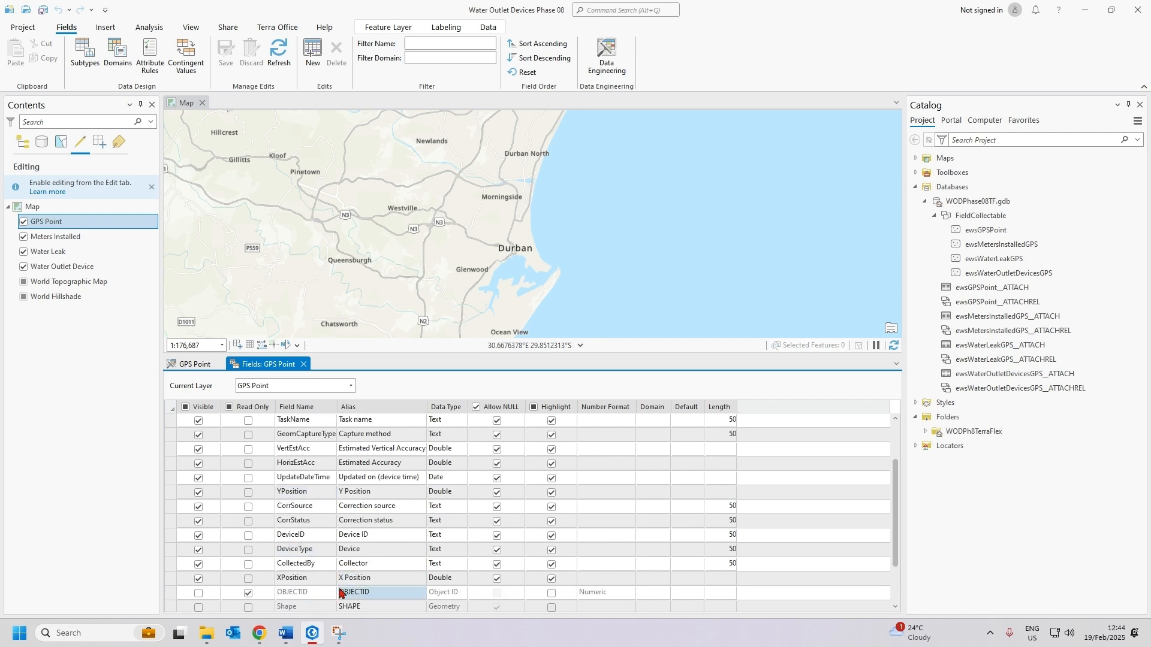
pyautogui.scroll(-2, 340, 593)
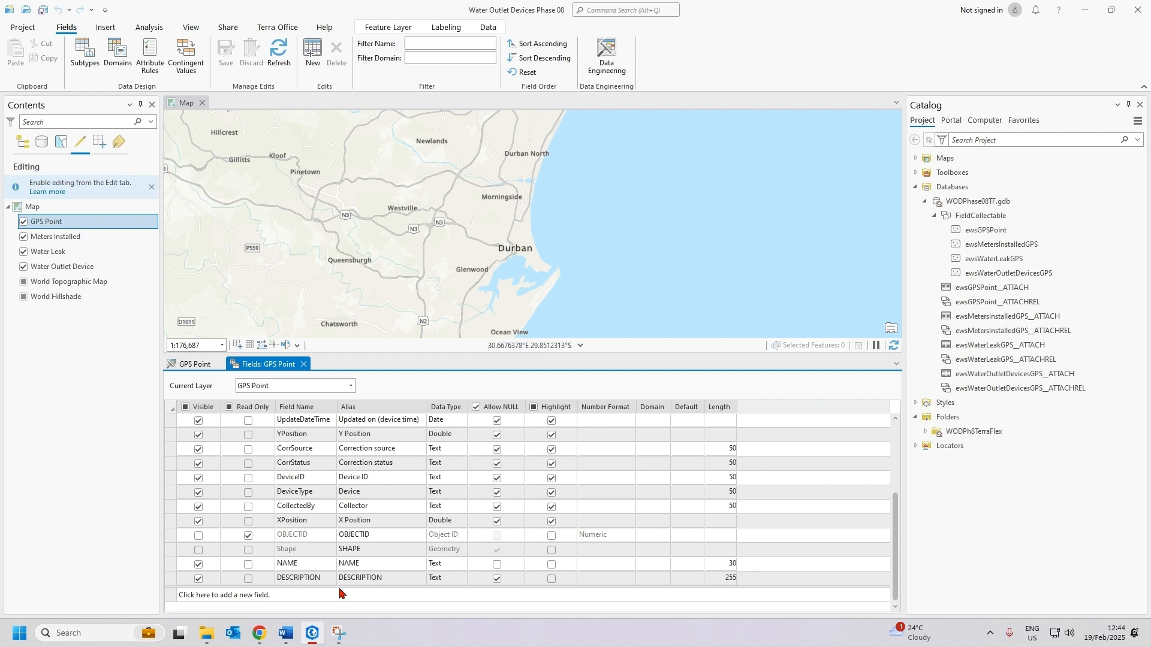
pyautogui.scroll(3, 340, 593)
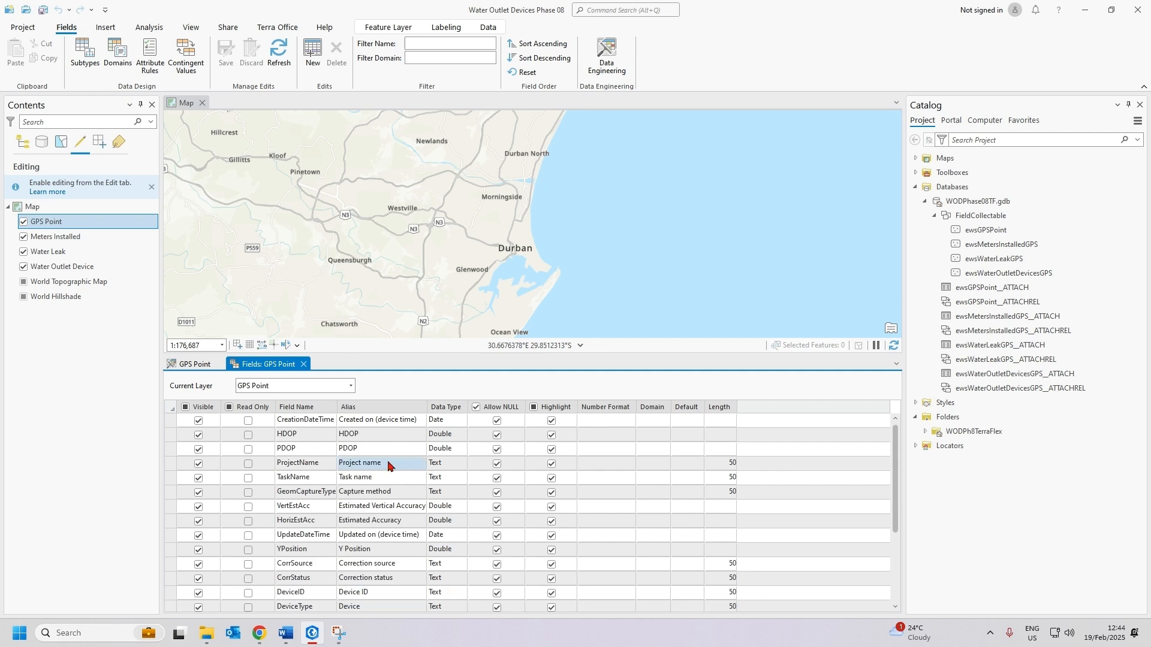
pyautogui.moveTo(339, 630)
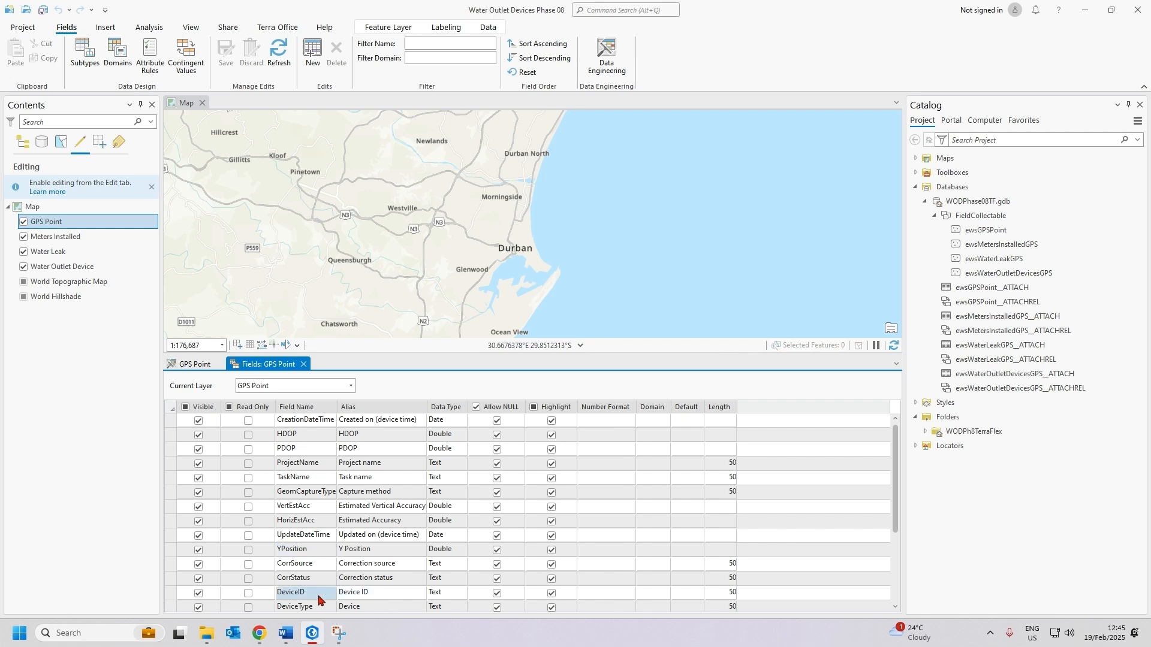
pyautogui.scroll(-2, 403, 554)
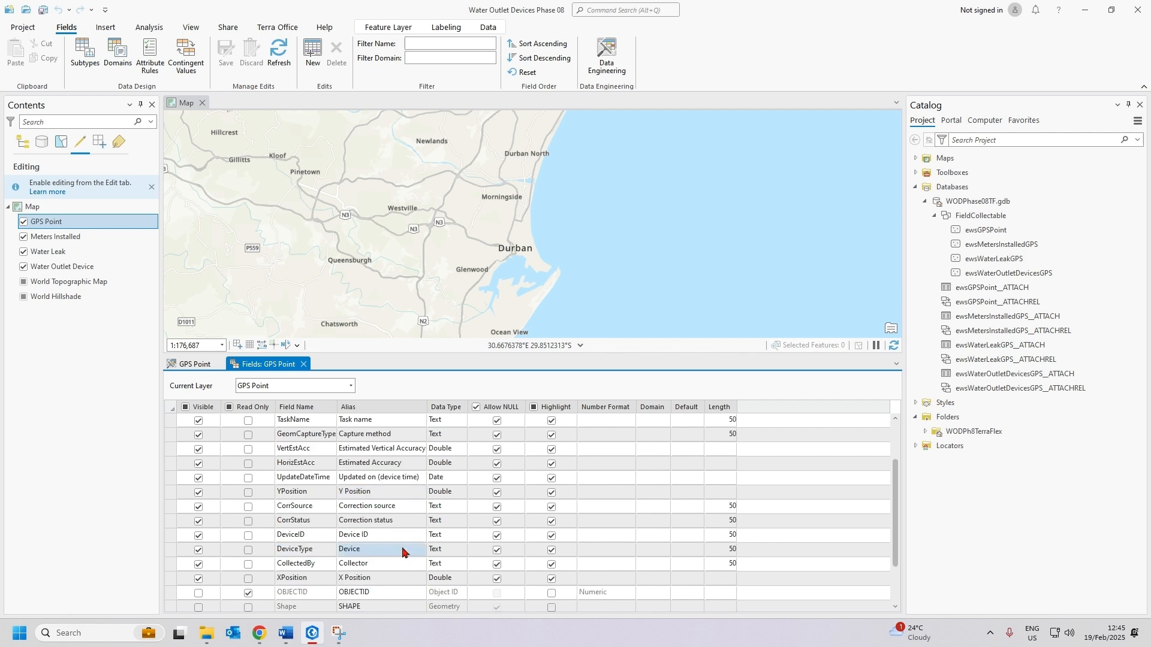
pyautogui.click(304, 364)
pyautogui.click(220, 364)
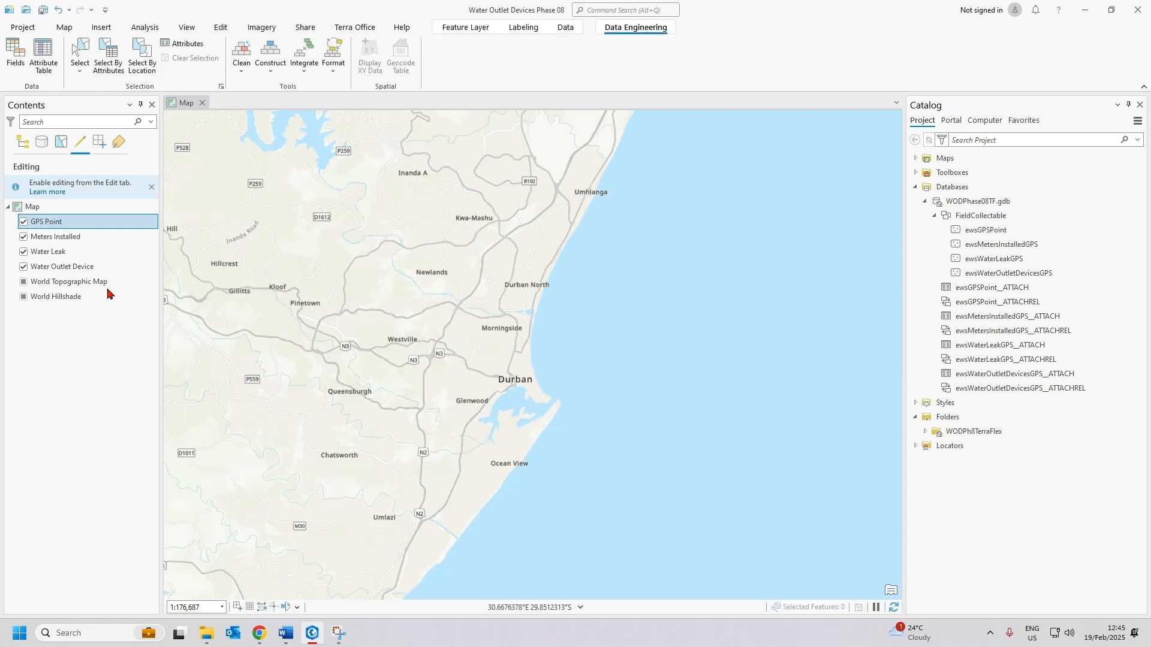
# - Examine the Meters Installed layer's field definitions, then close its fields and data engineering views
pyautogui.rightClick(65, 239)
pyautogui.click(71, 264)
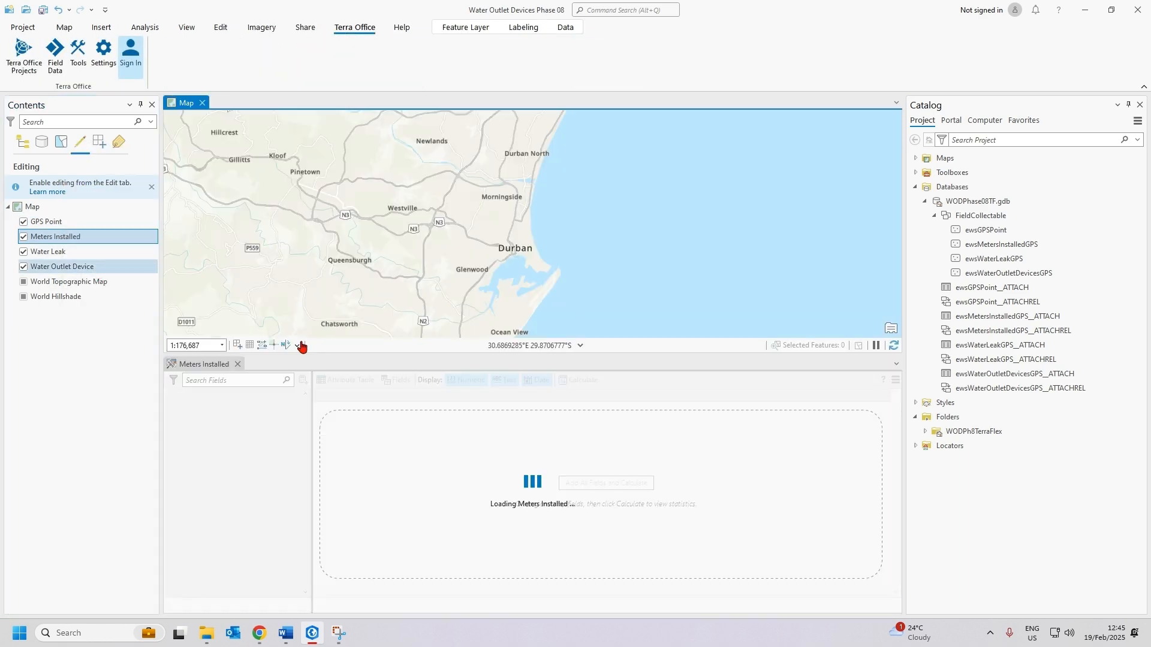
pyautogui.click(397, 380)
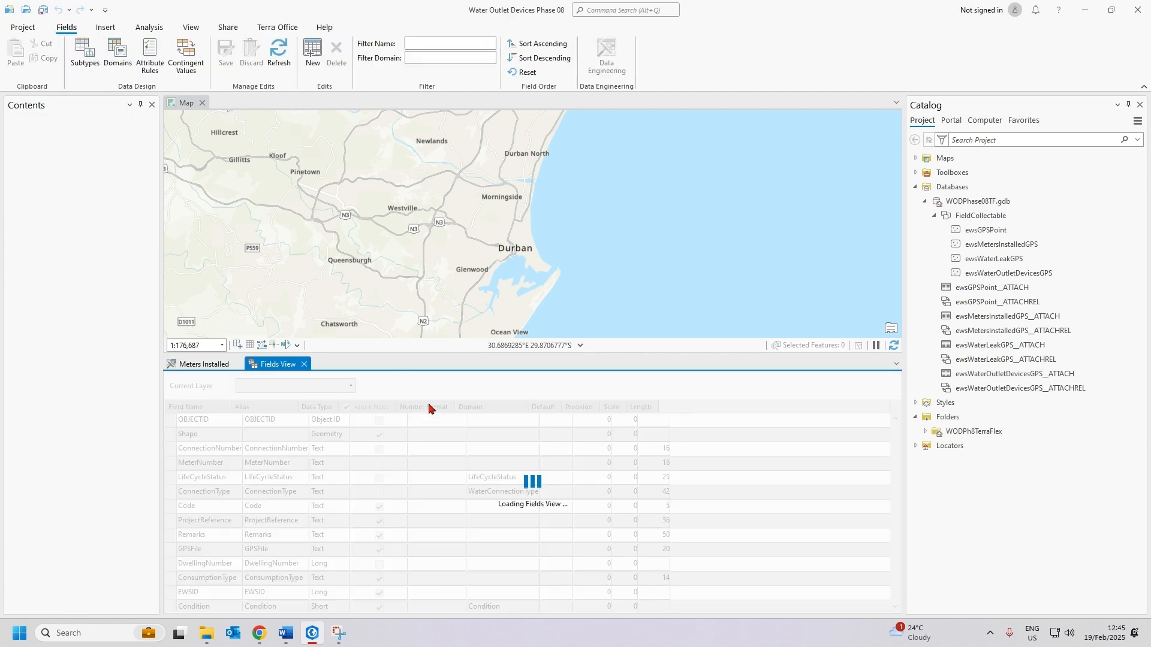
pyautogui.scroll(-3, 324, 454)
pyautogui.click(324, 449)
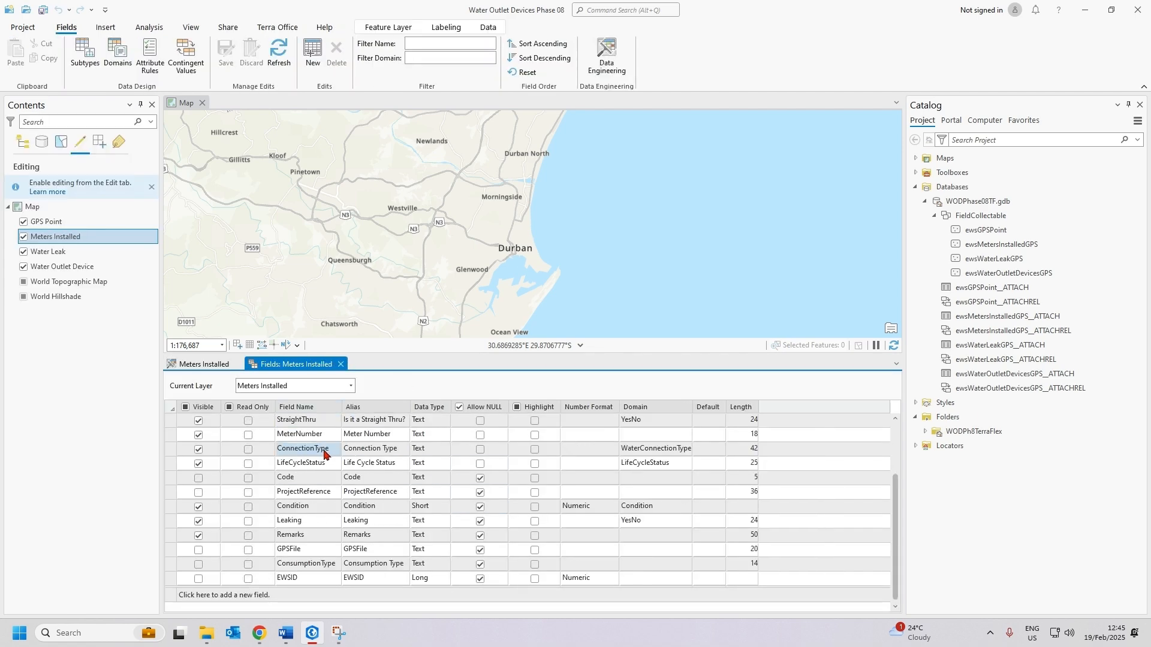
pyautogui.scroll(3, 323, 454)
pyautogui.click(340, 364)
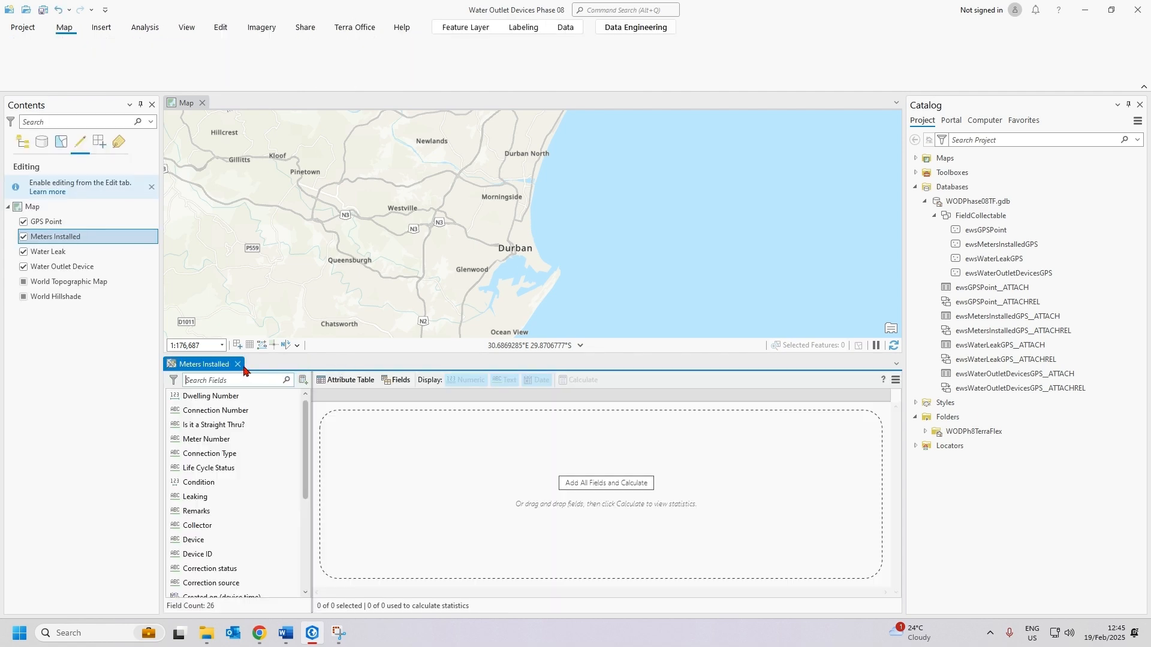
pyautogui.click(238, 364)
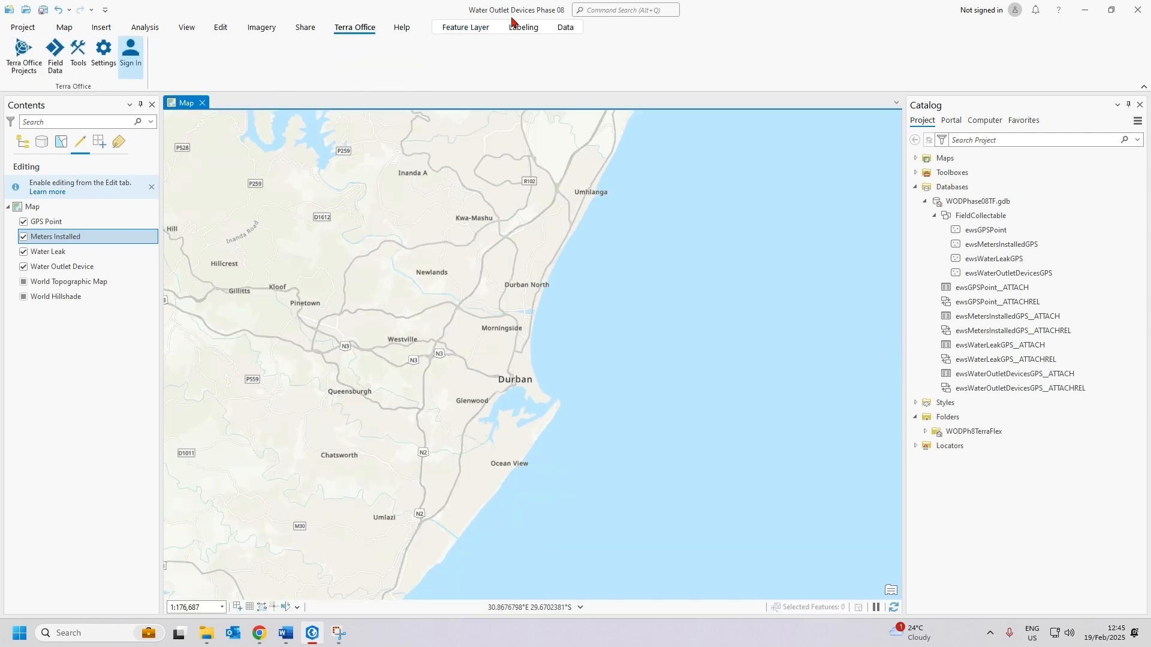
pyautogui.press('super+shift+s')
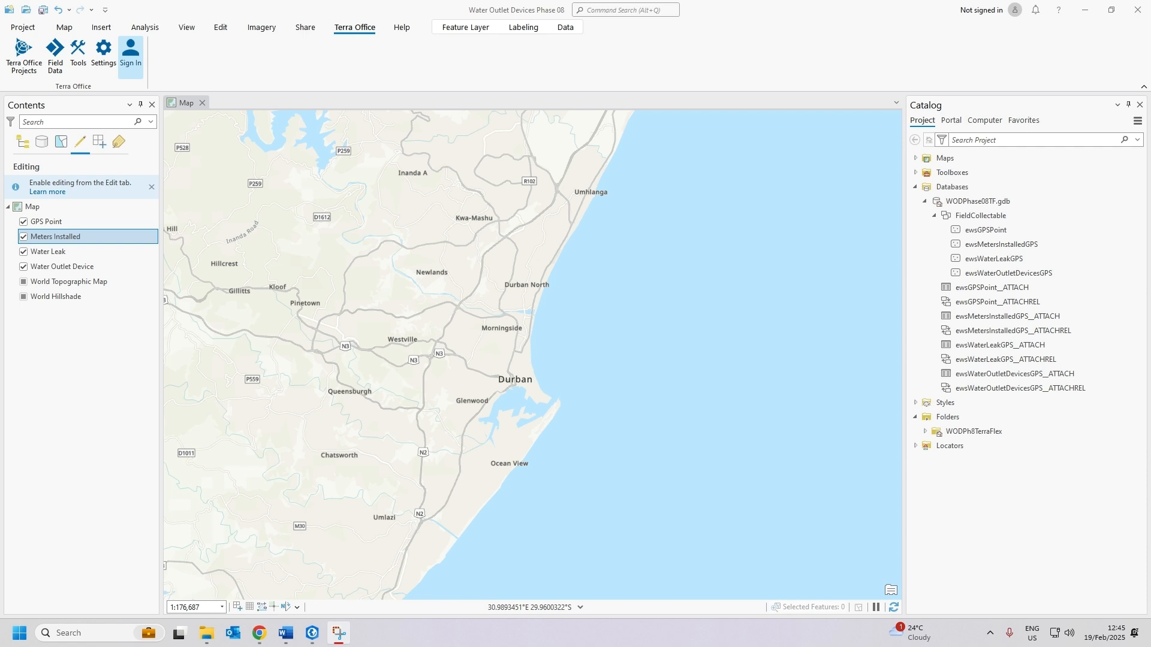
# - Start a new Terra Office project named WOD Phase 08 with the TerraFlex Cloud project type
pyautogui.click(24, 66)
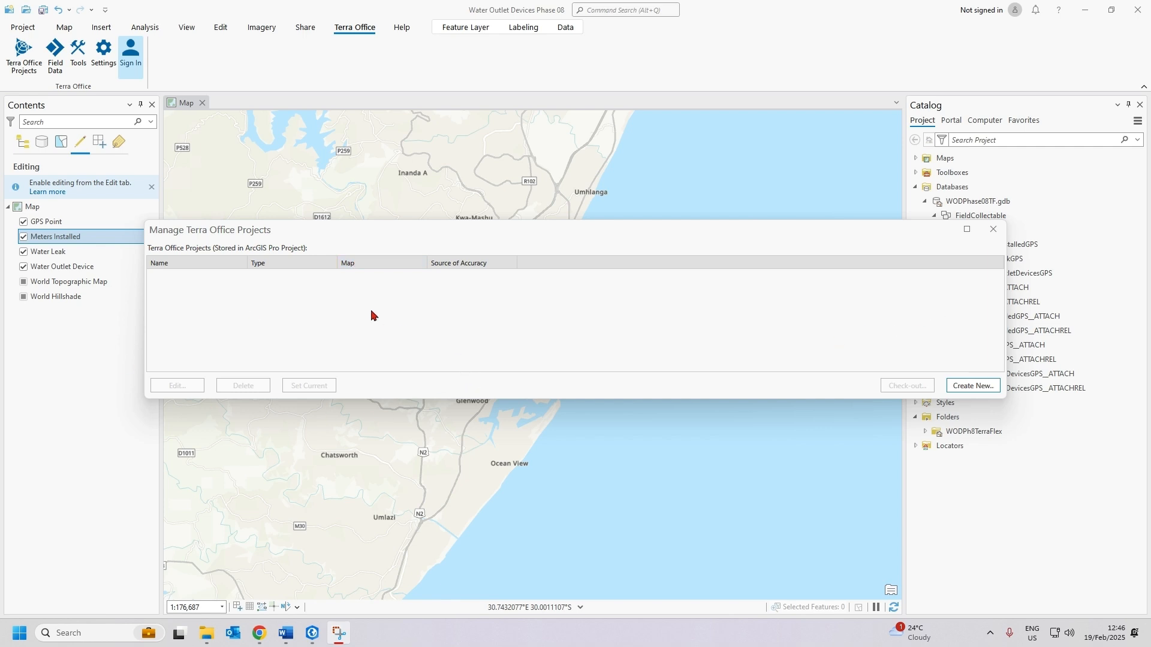
pyautogui.click(963, 388)
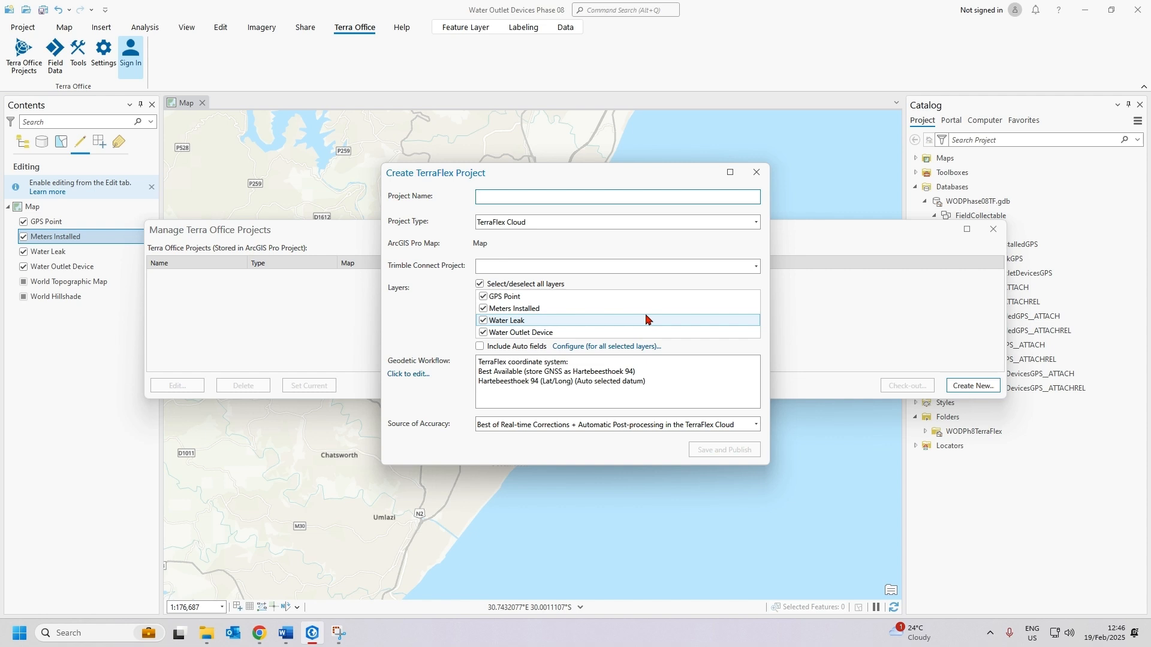
pyautogui.write('WOD Phase 08')
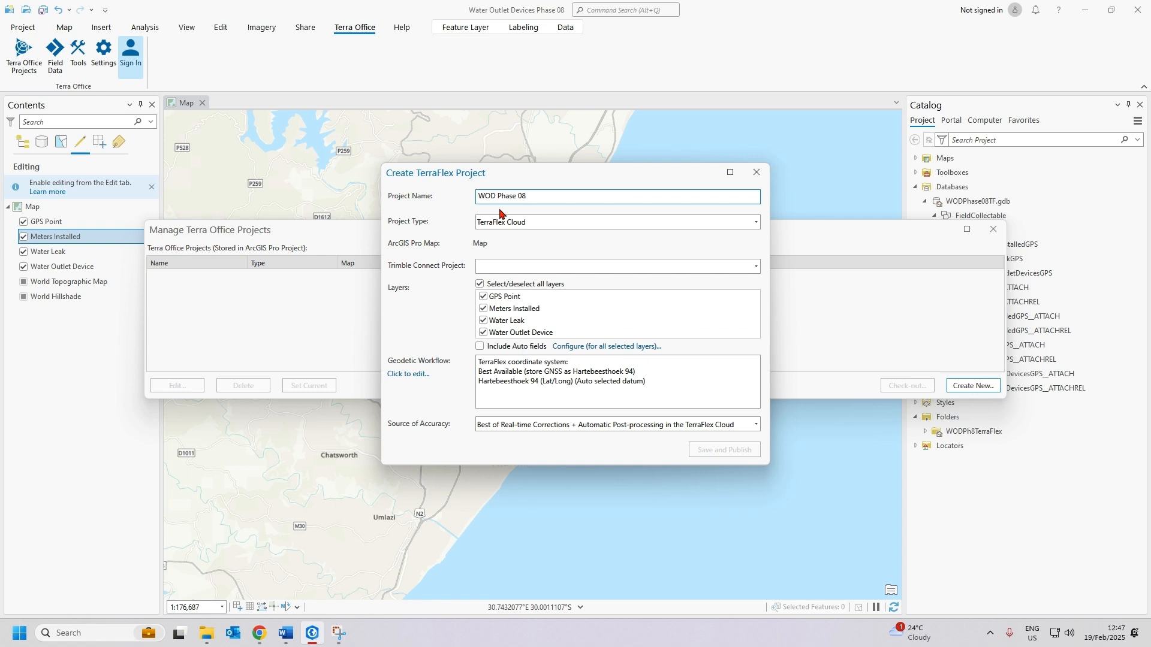
pyautogui.click(581, 227)
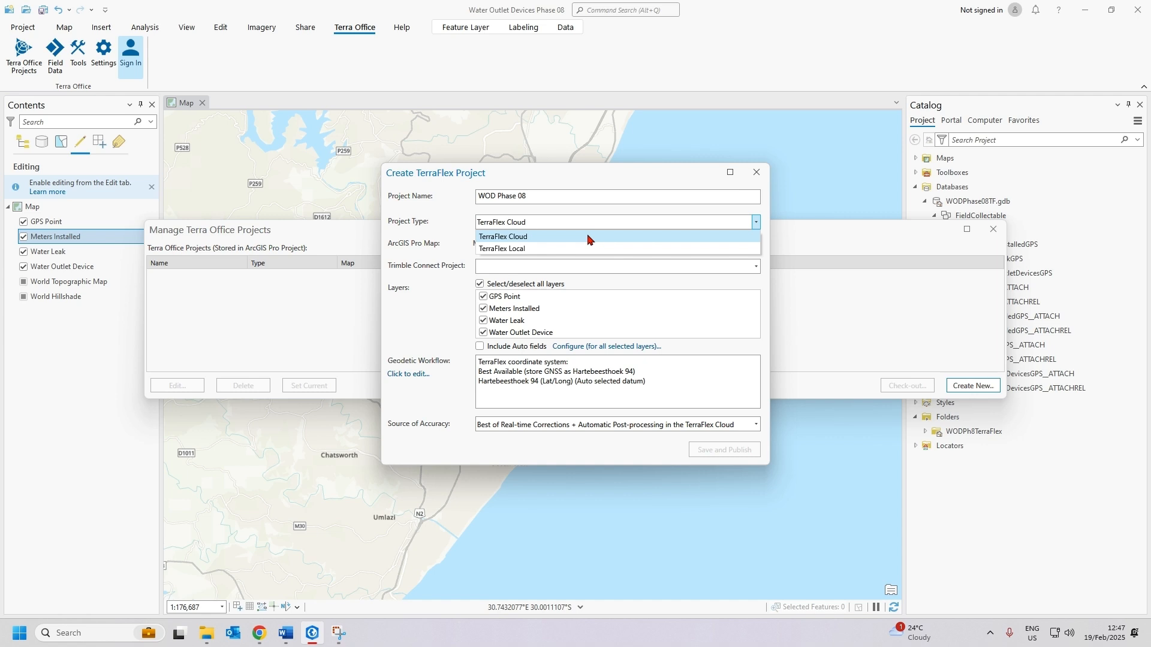
pyautogui.click(587, 238)
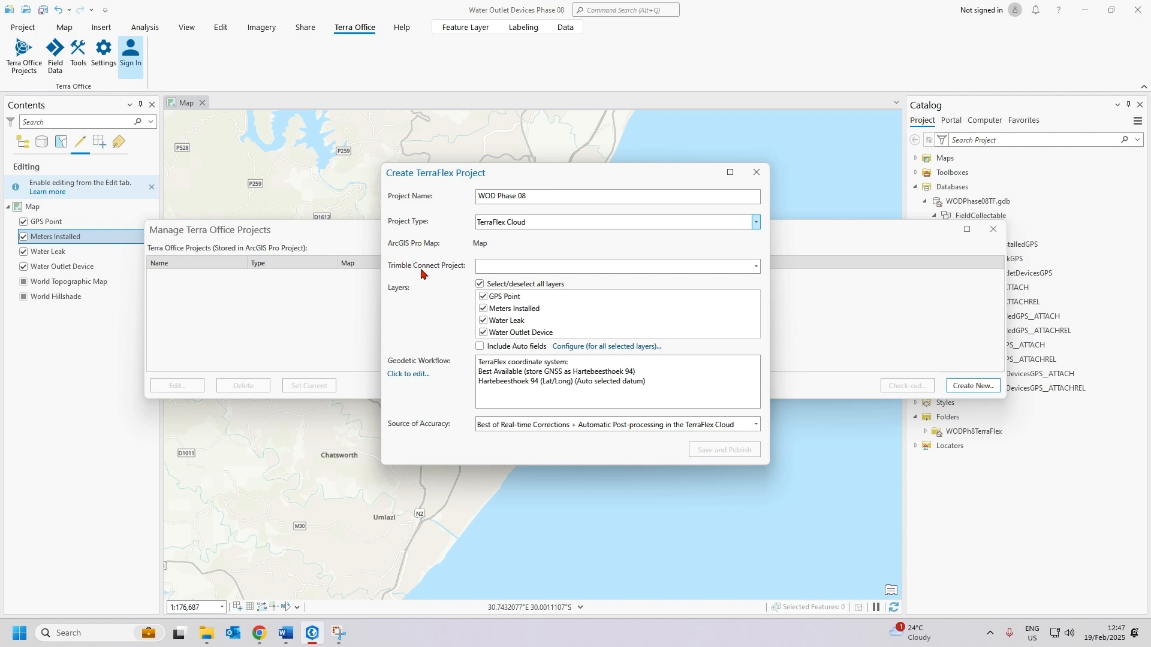
# - Compare the available Trimble Connect project choices with the full project list in Trimble Connect in Chrome, then return to ArcGIS Pro
pyautogui.click(734, 267)
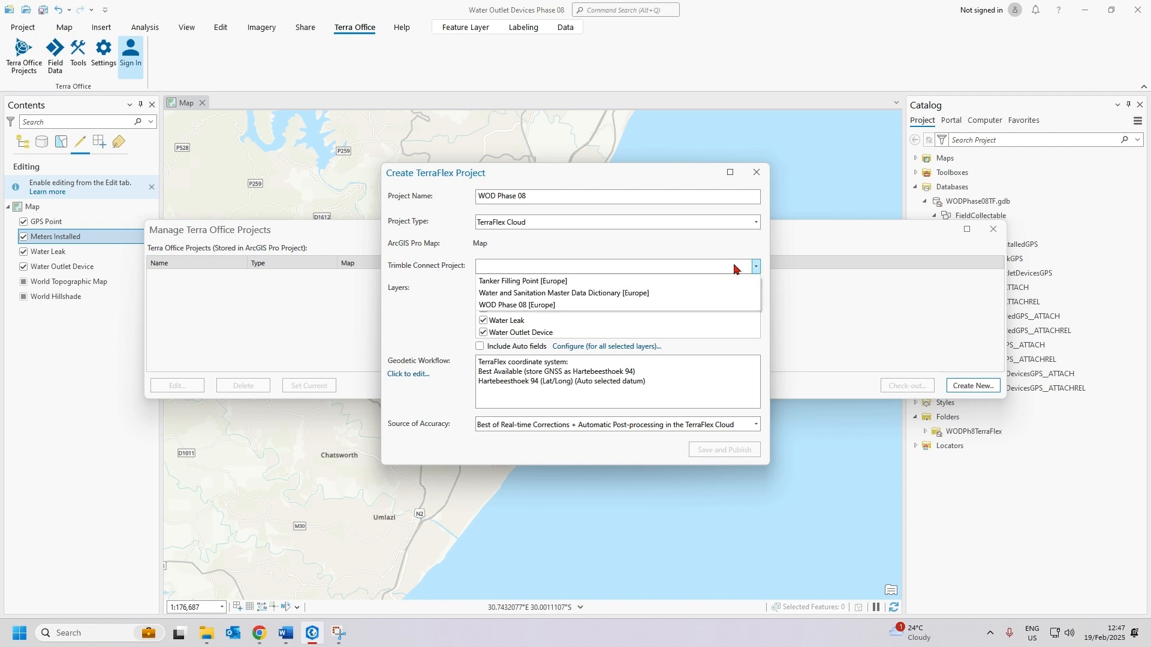
pyautogui.click(264, 633)
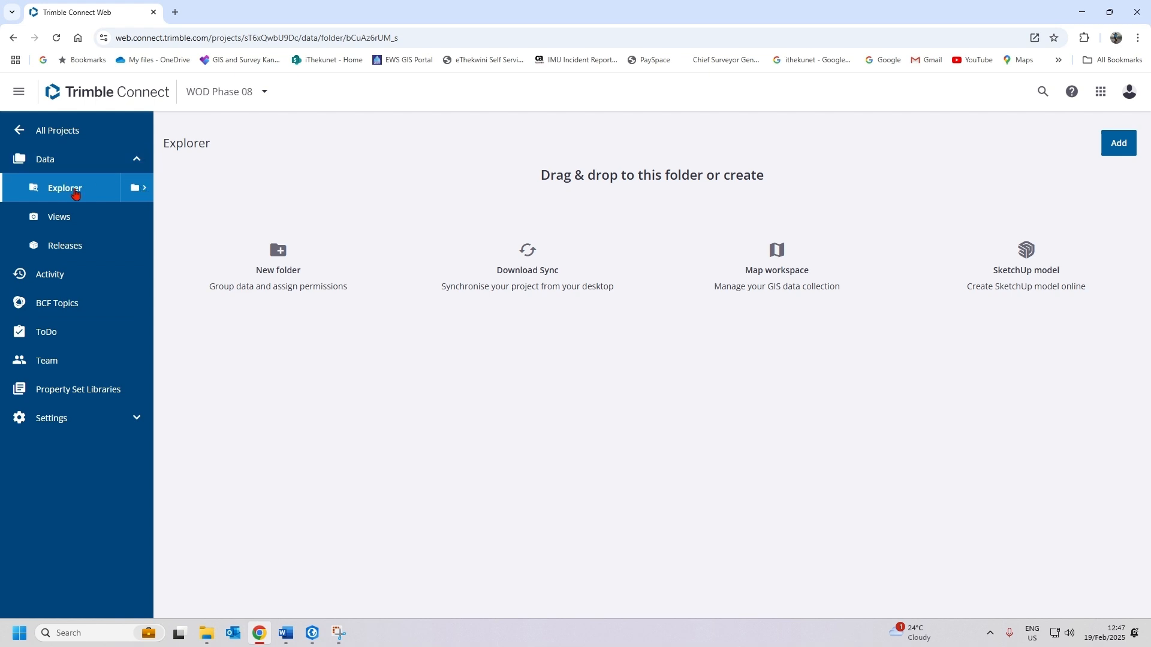
pyautogui.click(264, 92)
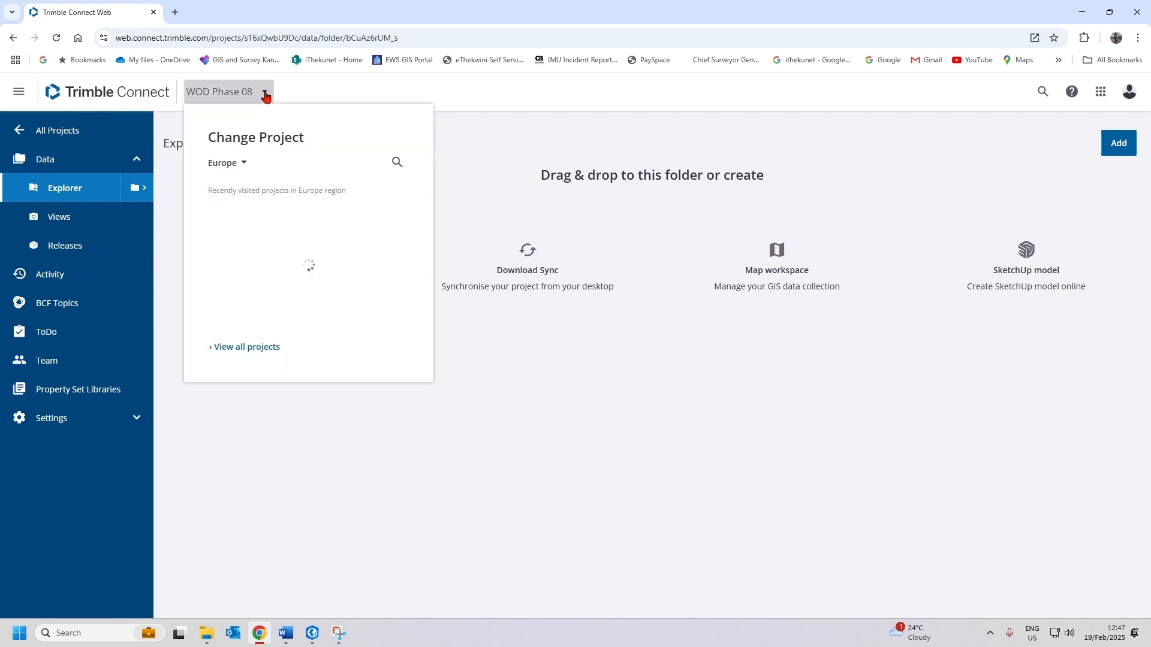
pyautogui.click(247, 349)
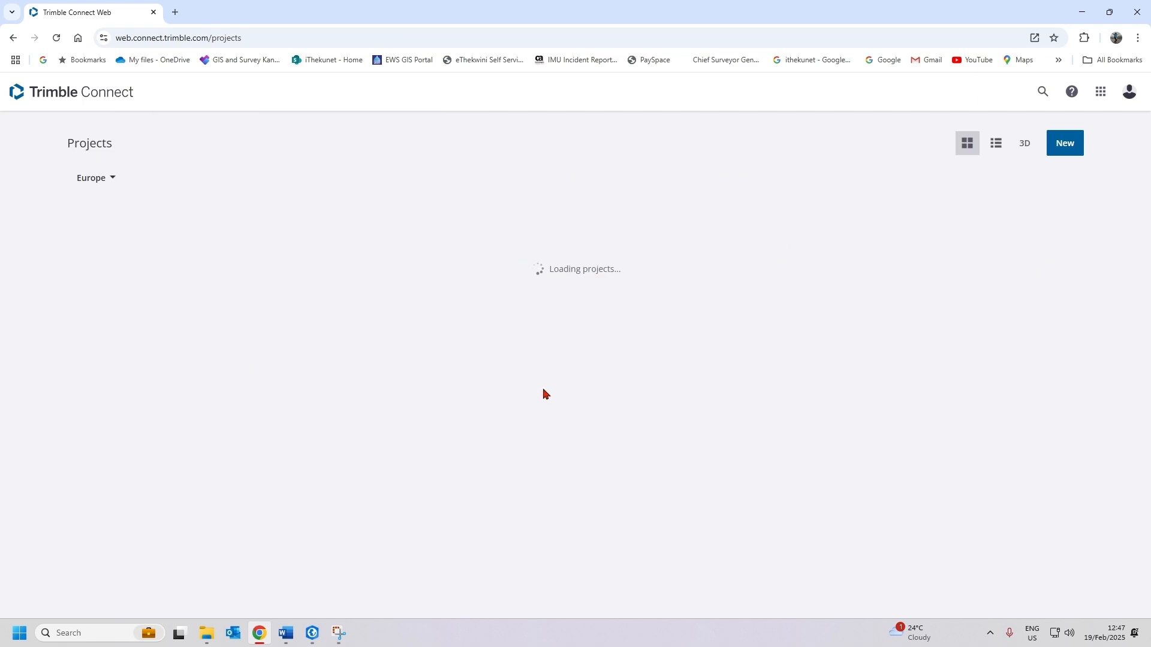
pyautogui.click(313, 635)
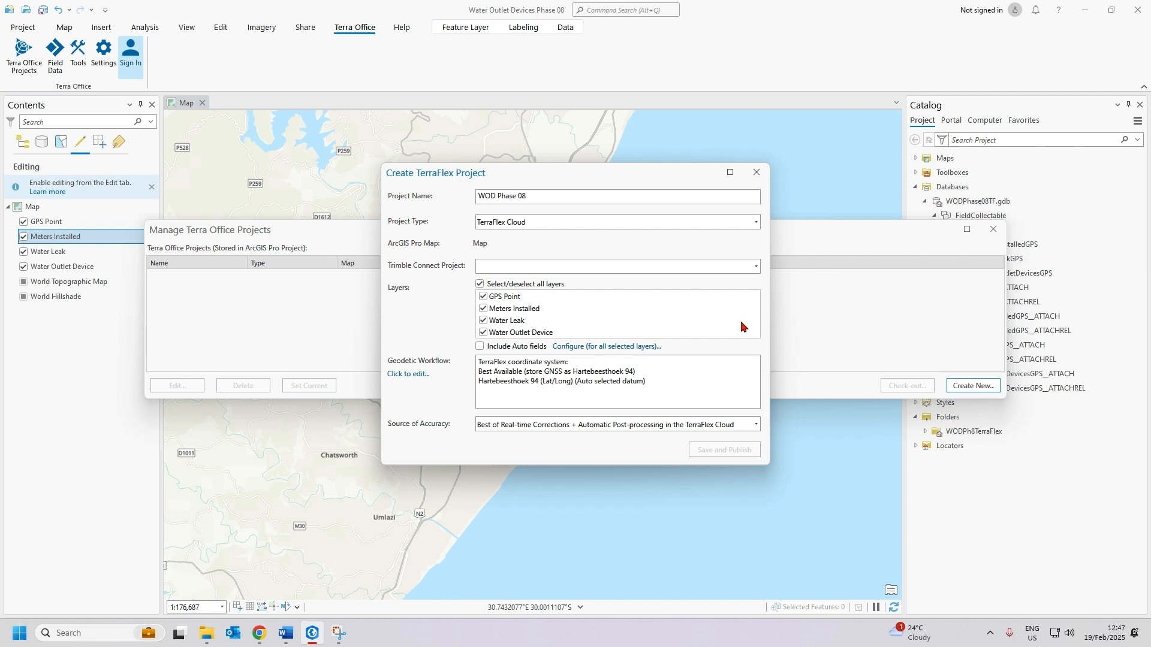
pyautogui.click(724, 268)
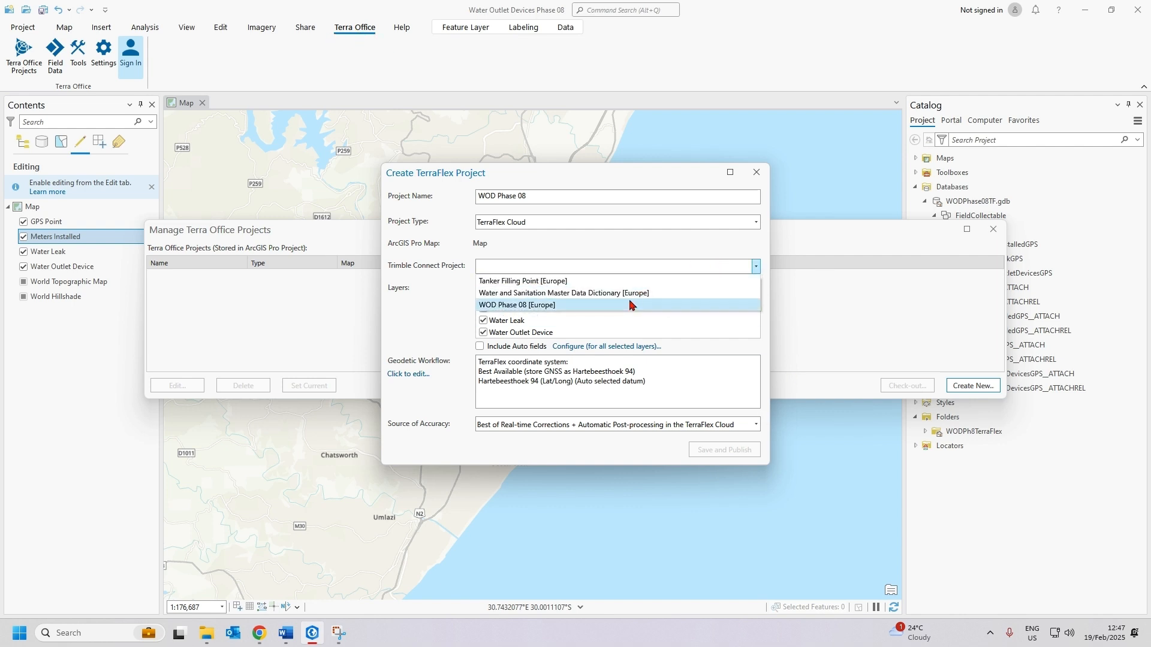
pyautogui.click(251, 632)
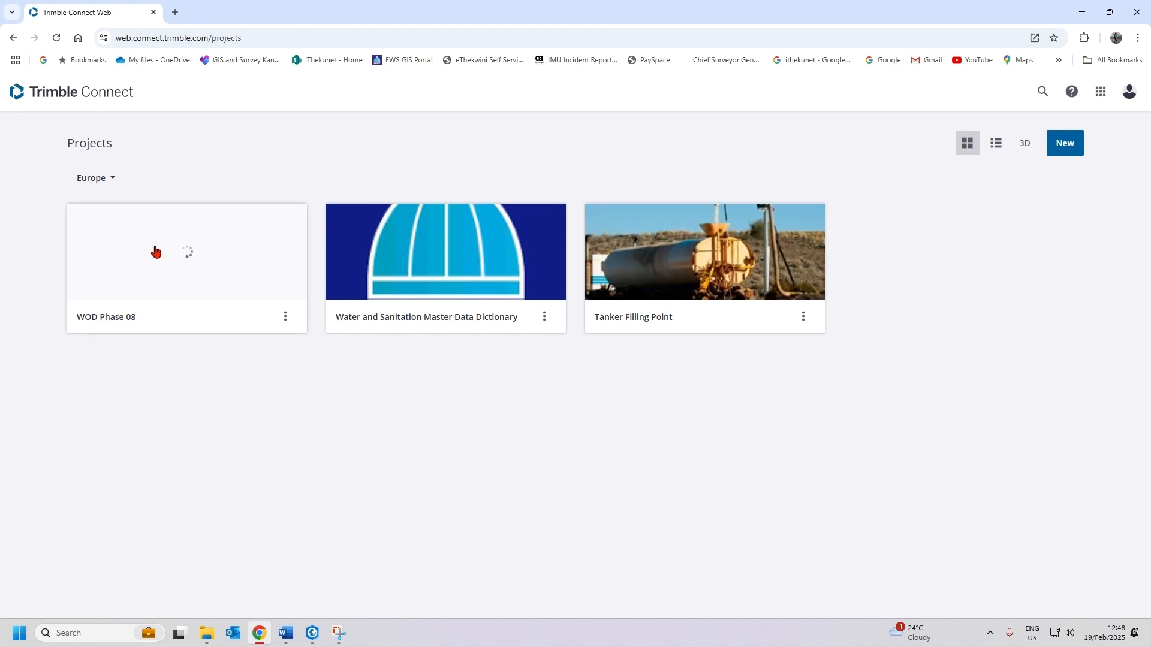
pyautogui.click(247, 268)
pyautogui.click(311, 633)
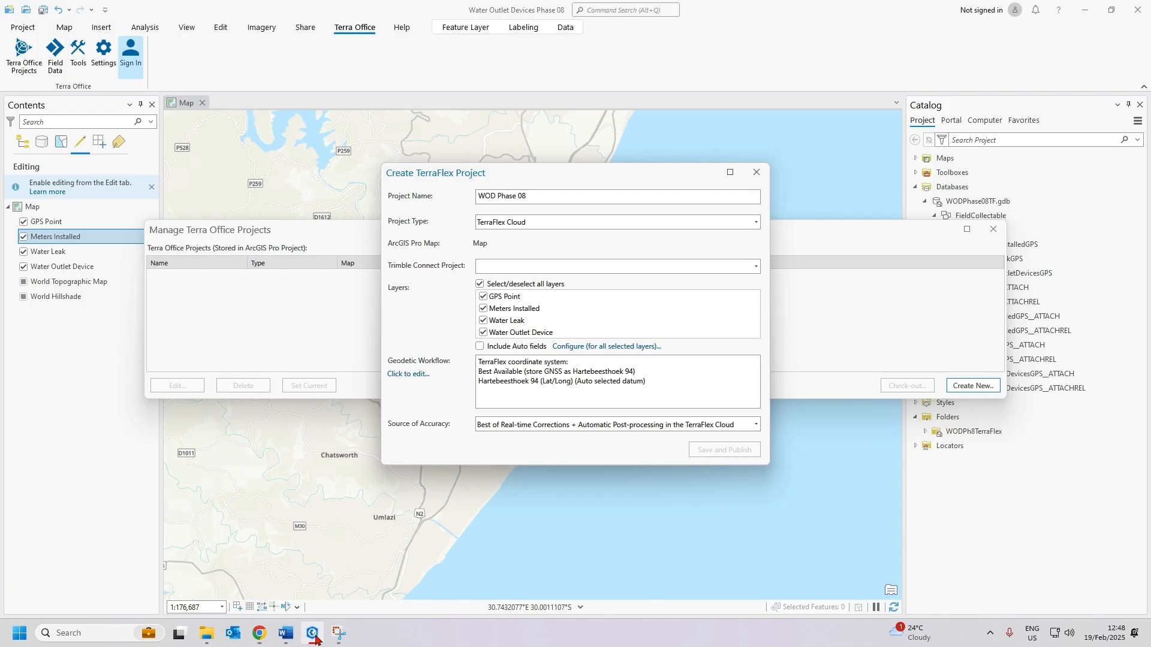
# - Link the project to the Trimble Connect project WOD Phase 08 [Europe] and include the auto fields, saving their configured options
pyautogui.click(664, 267)
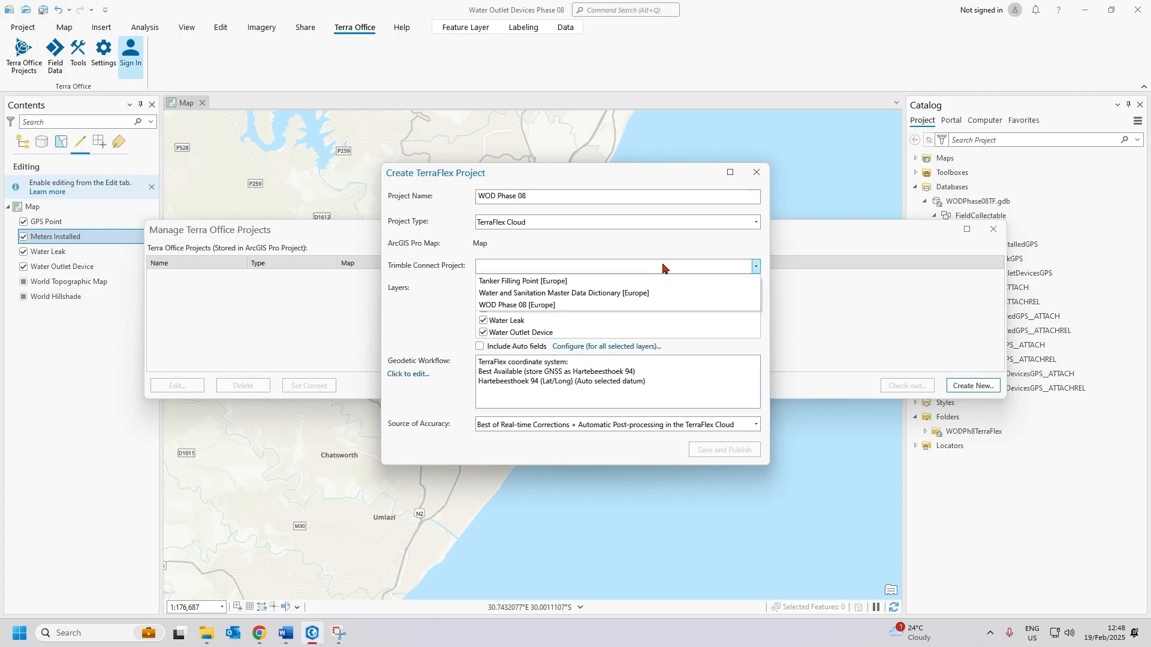
pyautogui.click(522, 307)
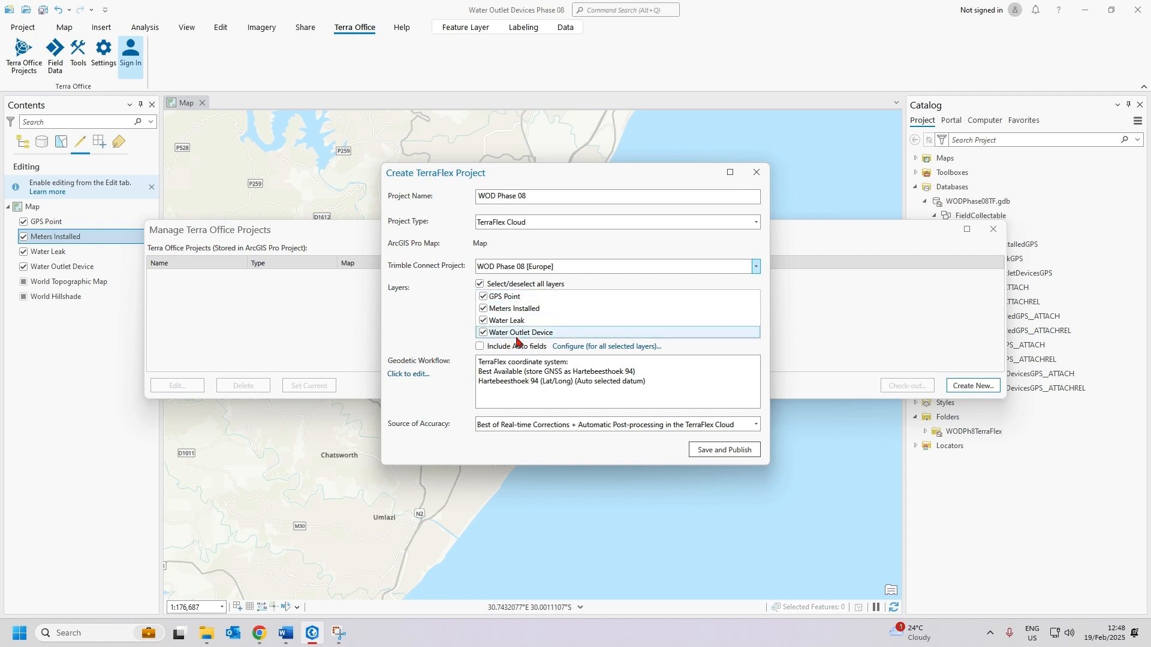
pyautogui.click(480, 347)
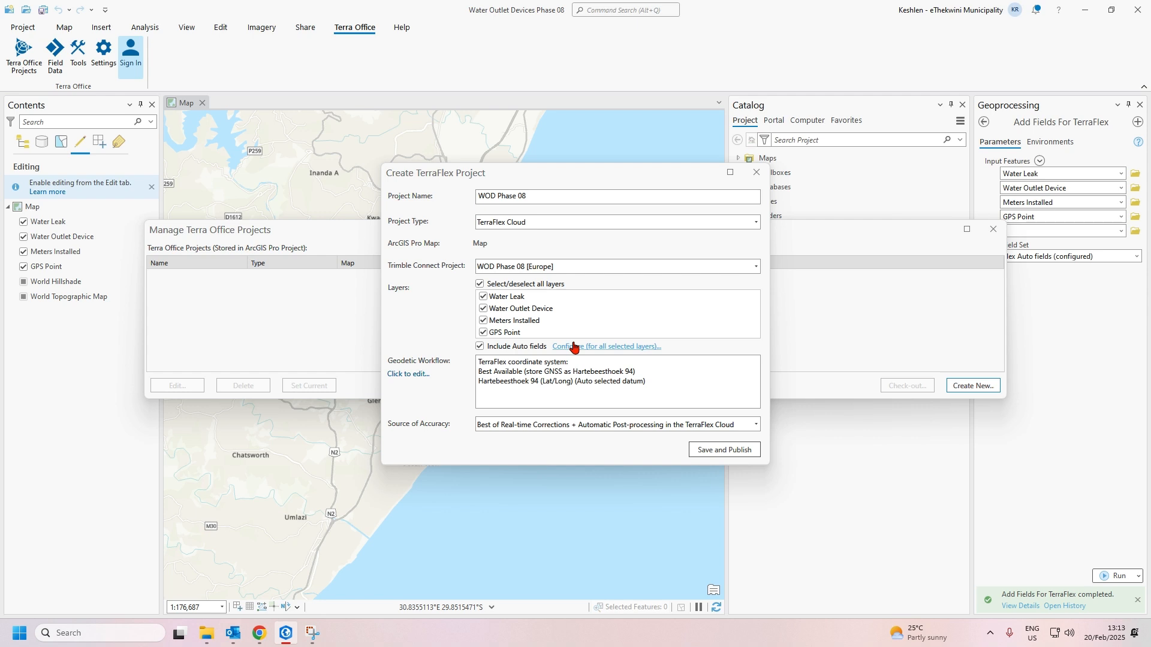
pyautogui.click(603, 348)
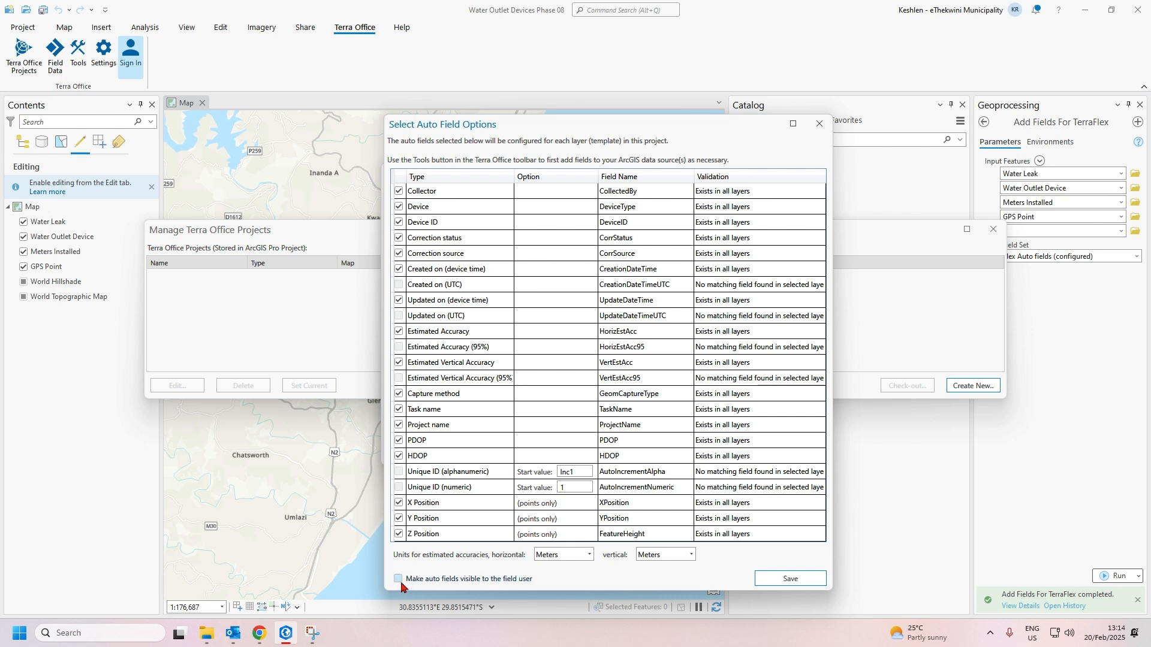
pyautogui.click(791, 579)
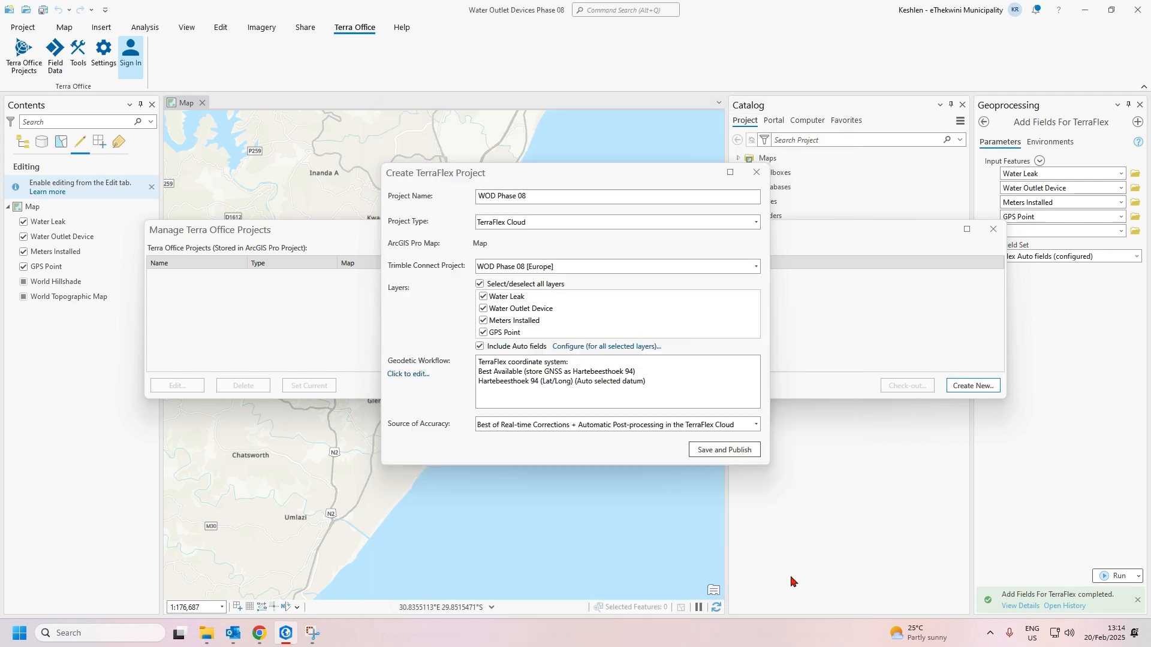
# - Review the project's geodetic settings, including the layer and map spatial references, and save them
pyautogui.click(411, 374)
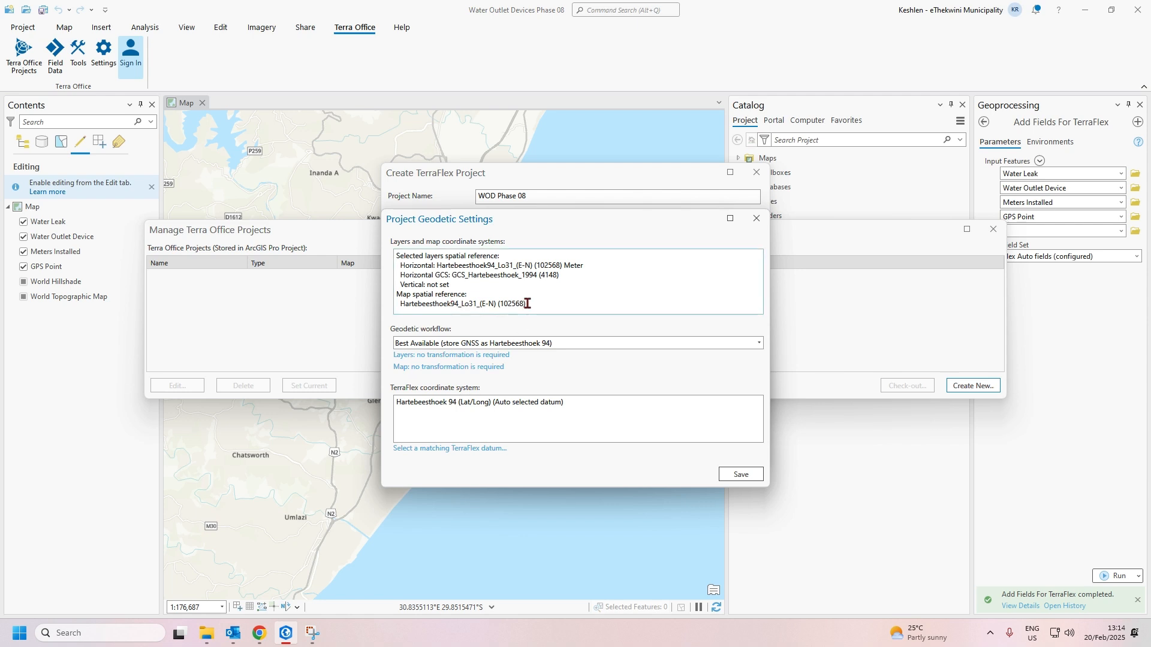
pyautogui.moveTo(527, 304); pyautogui.dragTo(398, 306)
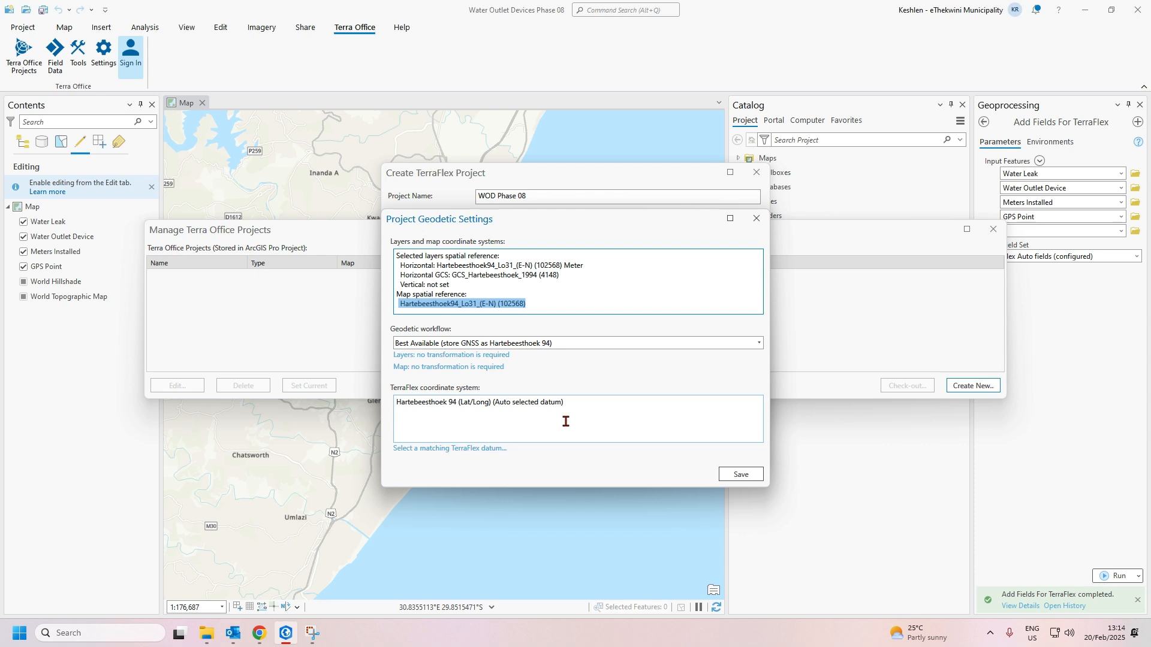
pyautogui.click(726, 477)
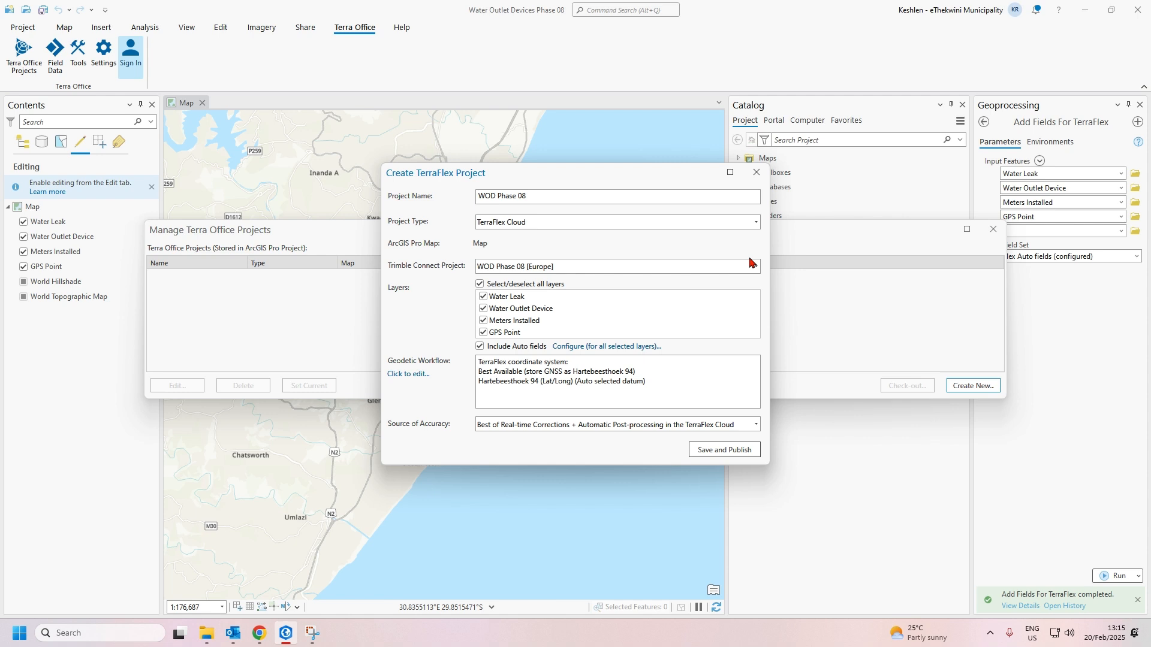
# - Save and publish the WOD Phase 08 project, then dismiss the publishing results and the closing notice
pyautogui.click(709, 452)
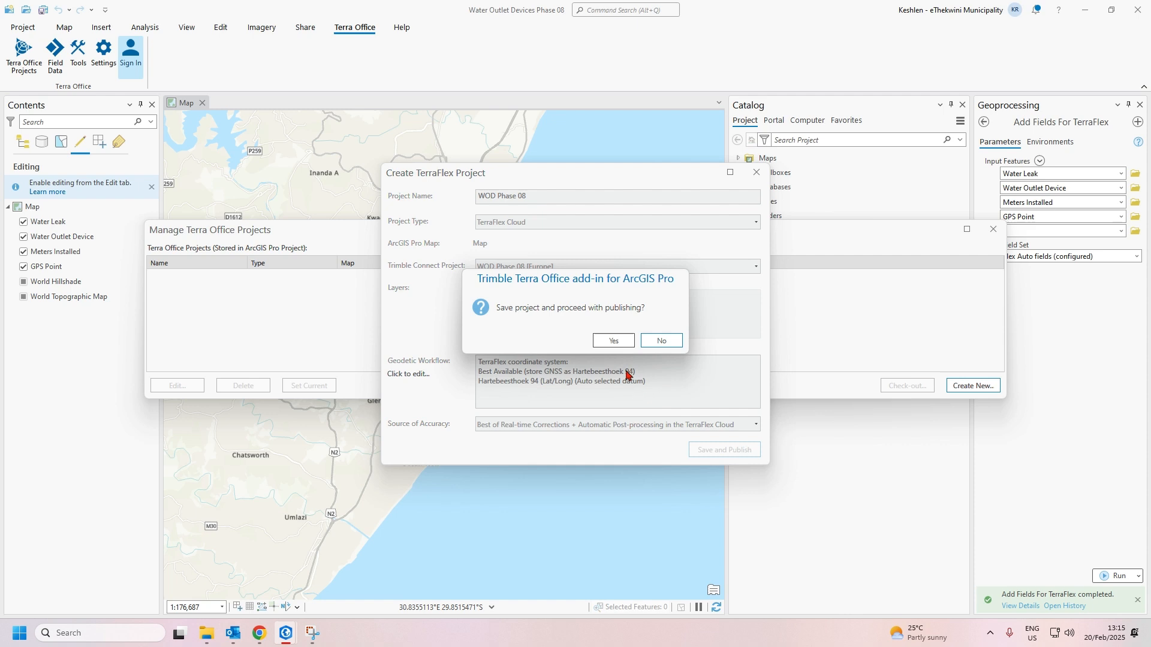
pyautogui.click(613, 340)
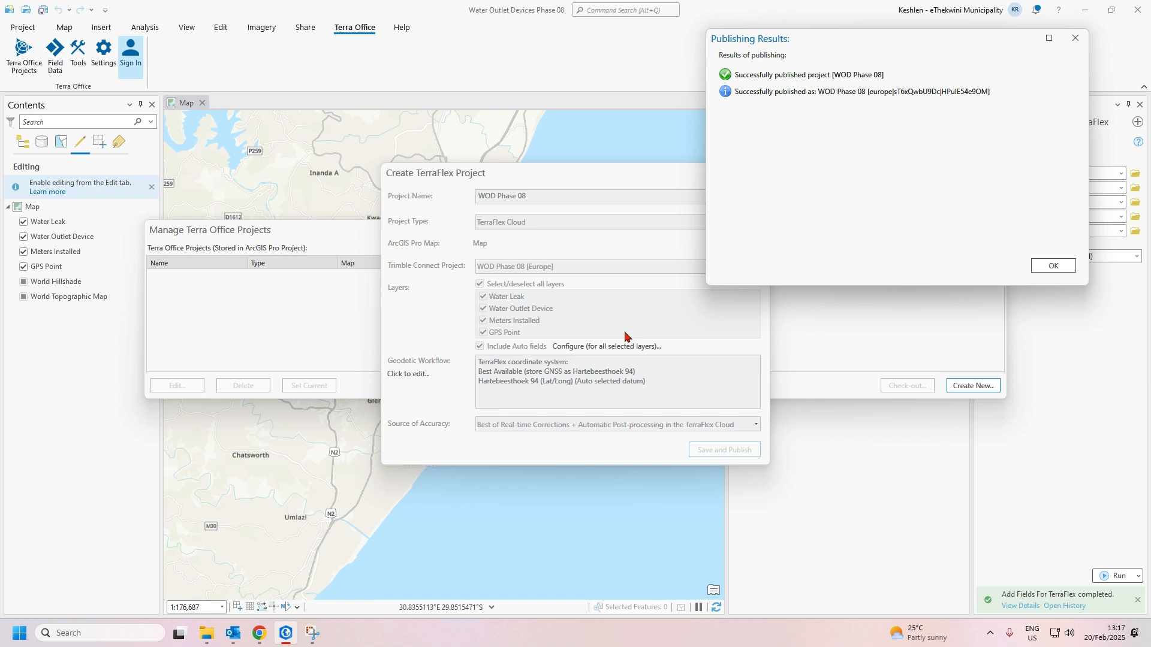
pyautogui.moveTo(883, 48); pyautogui.dragTo(608, 166)
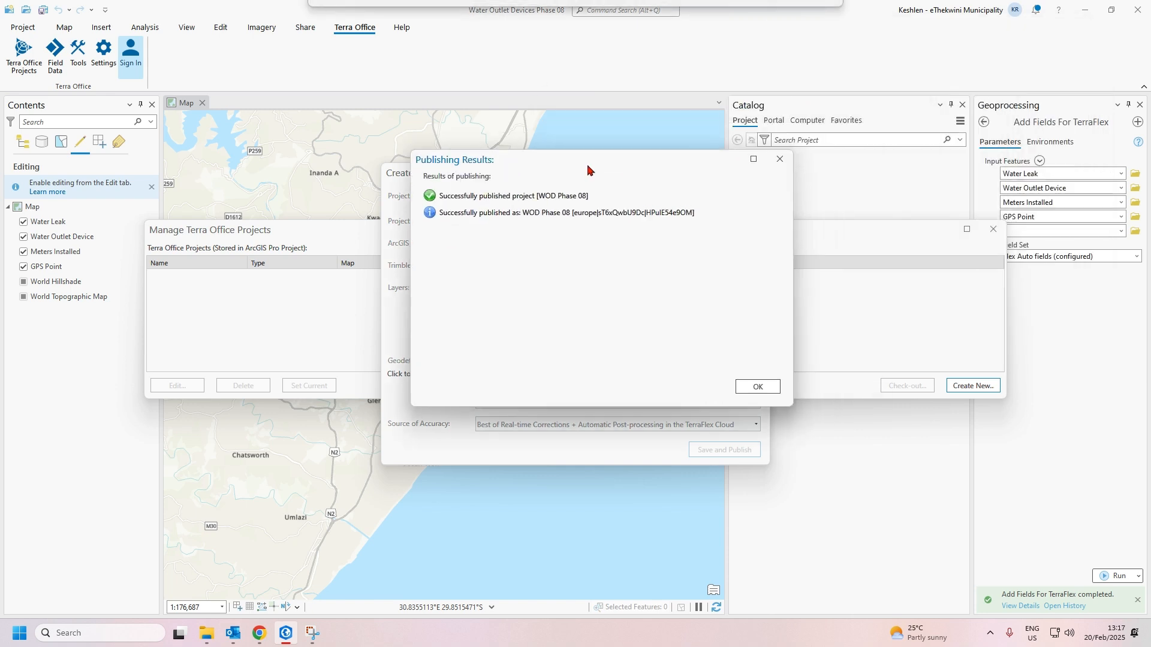
pyautogui.click(769, 385)
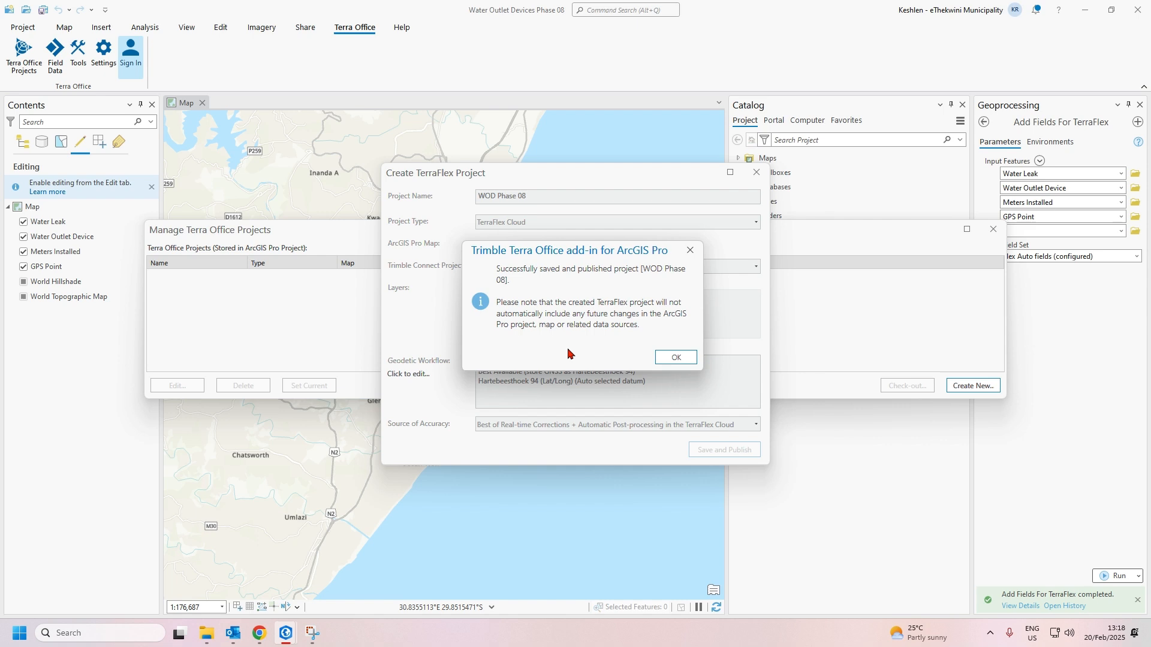
pyautogui.click(665, 360)
# - Examine the settings and auto field options of the published WOD Phase 08 project, then close the project manager
pyautogui.click(183, 277)
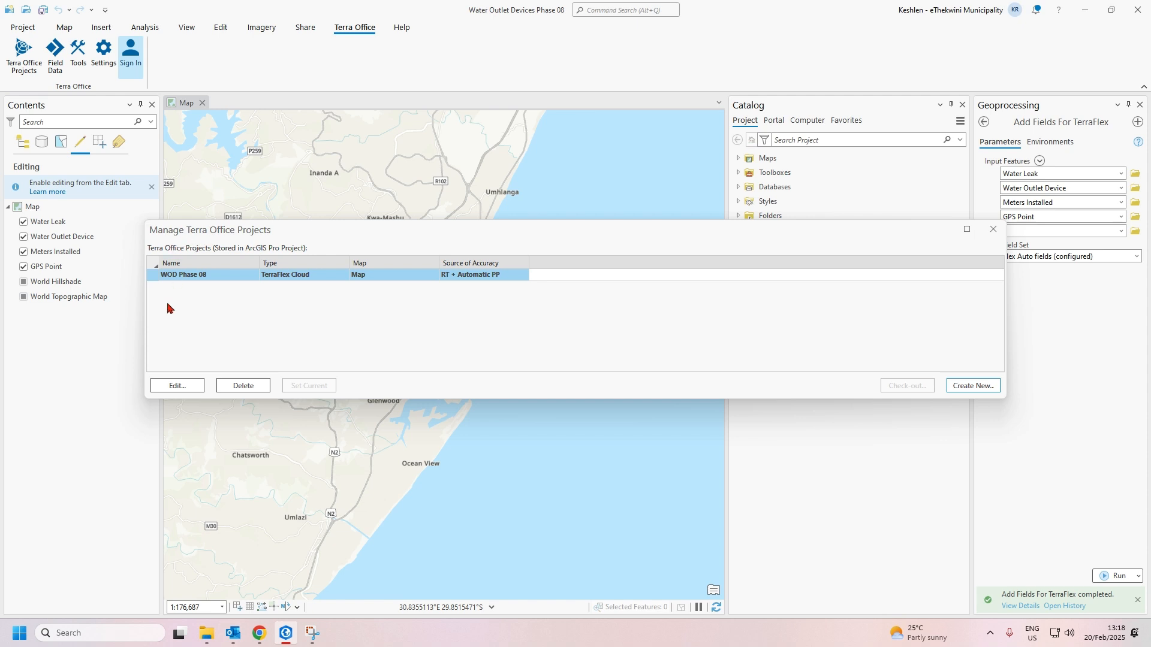
pyautogui.click(176, 386)
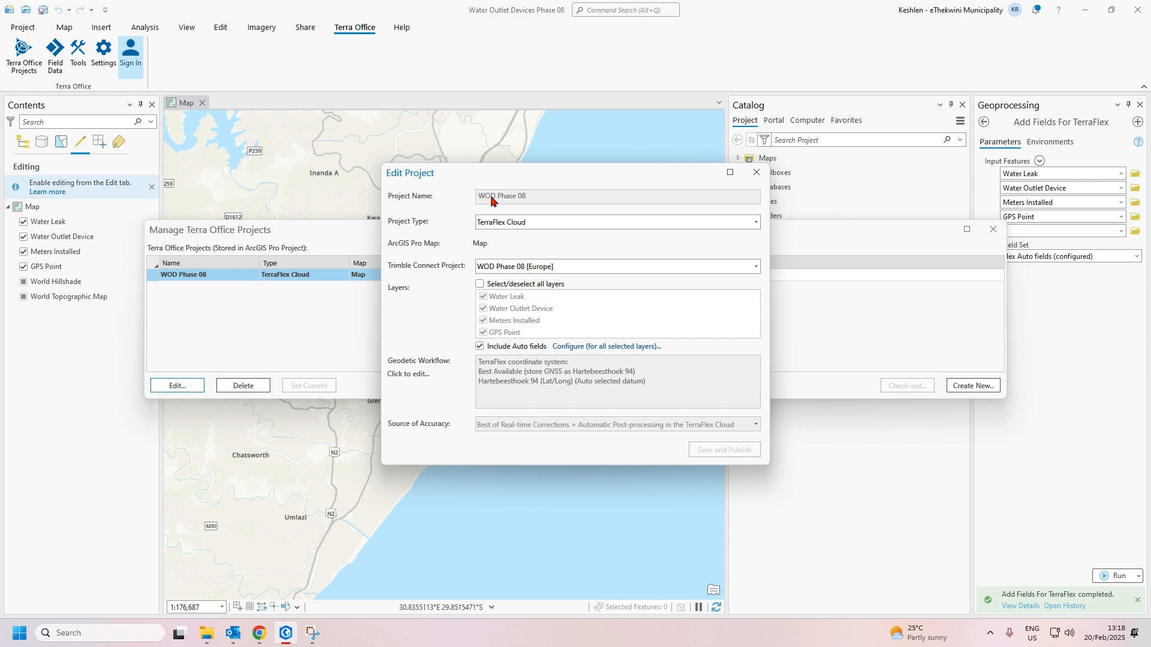
pyautogui.click(630, 347)
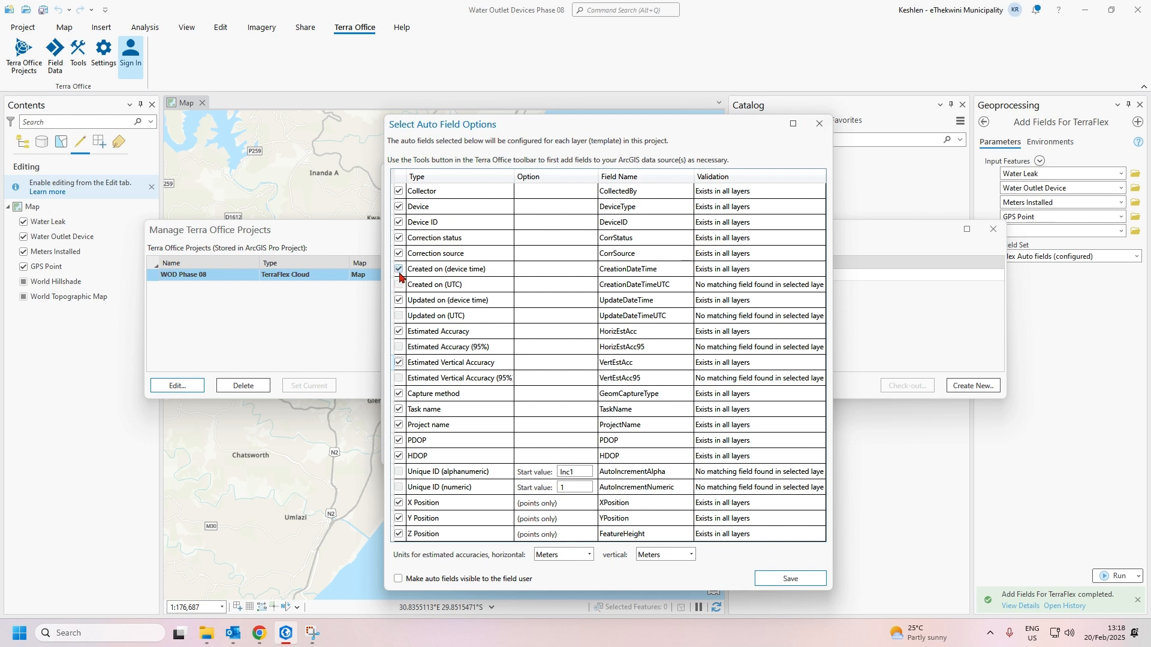
pyautogui.click(819, 125)
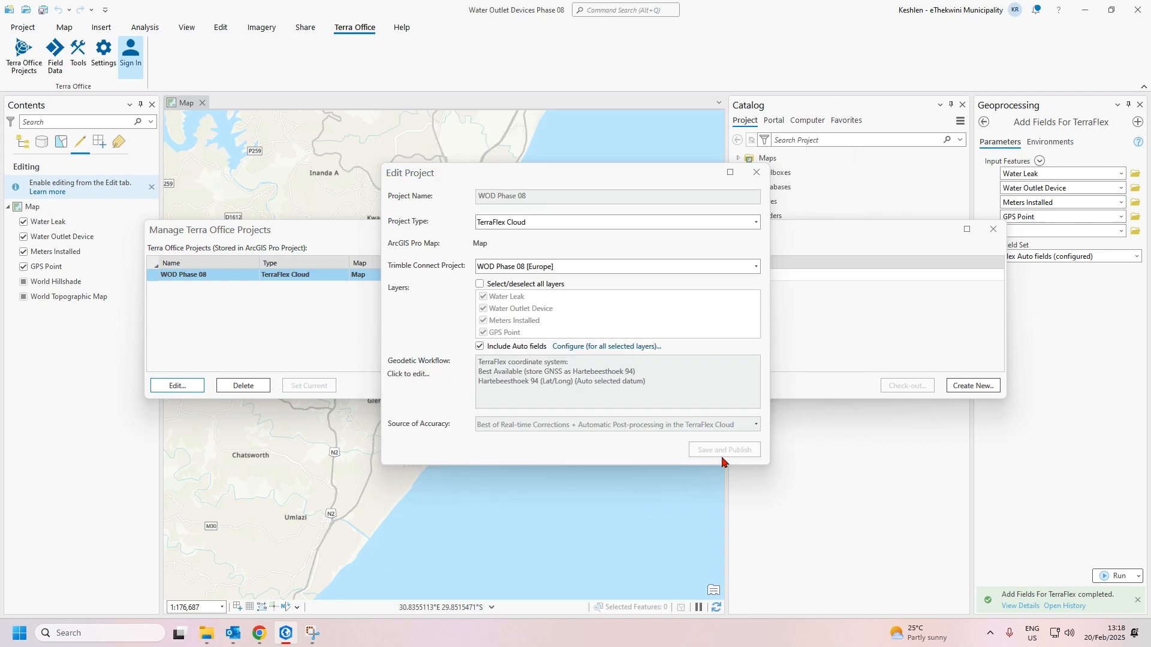
pyautogui.click(756, 173)
pyautogui.click(992, 231)
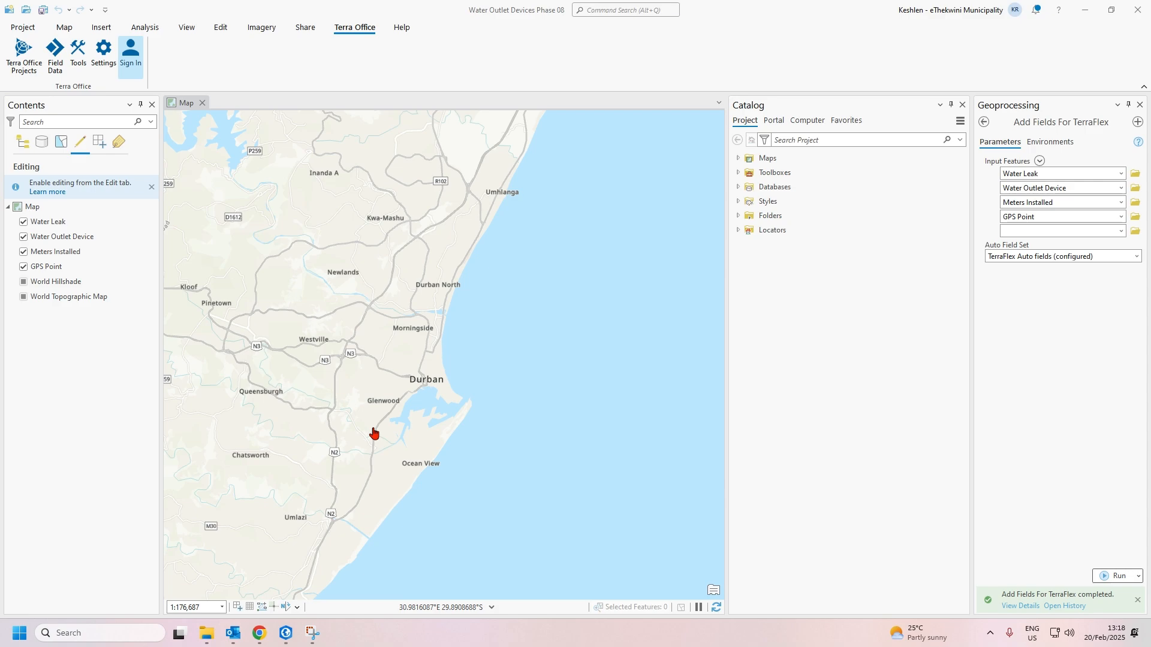
# - Switch to Trimble Connect in Chrome, refresh the project's file explorer and open its WOD Phase 08 folder
pyautogui.click(233, 563)
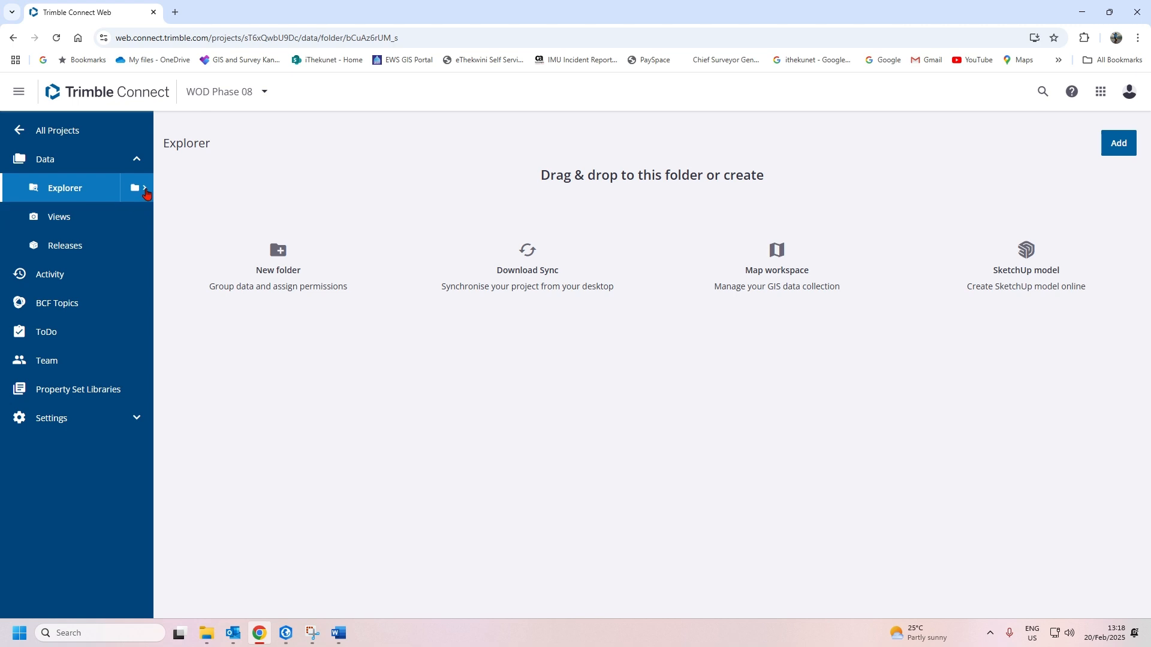
pyautogui.click(94, 197)
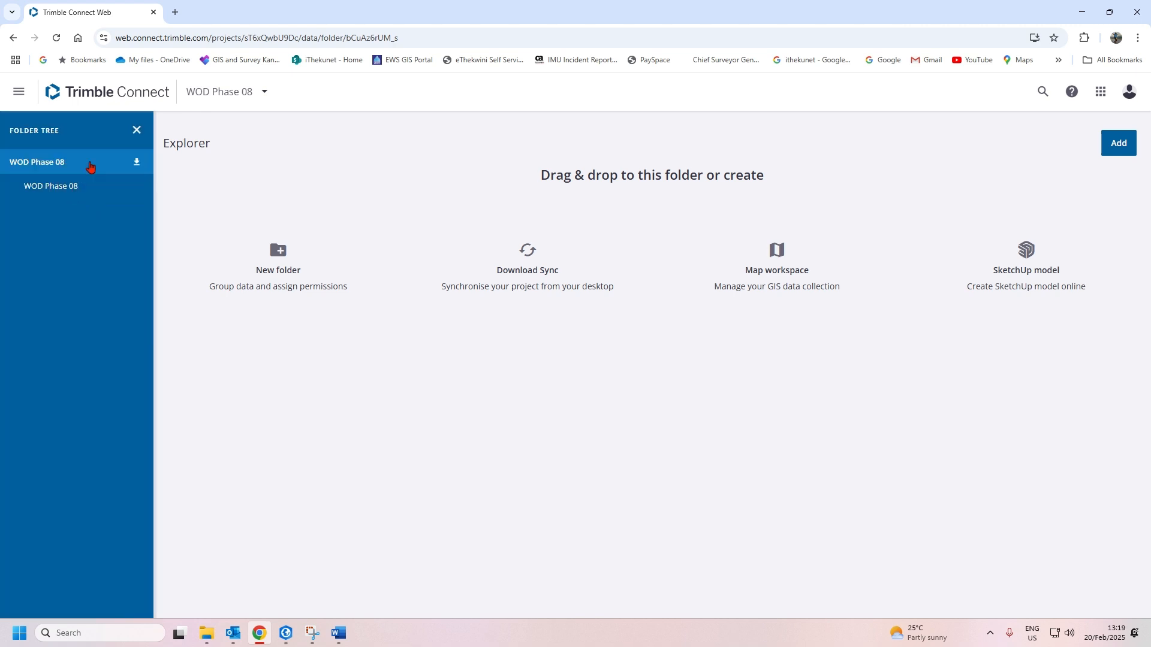
pyautogui.click(134, 131)
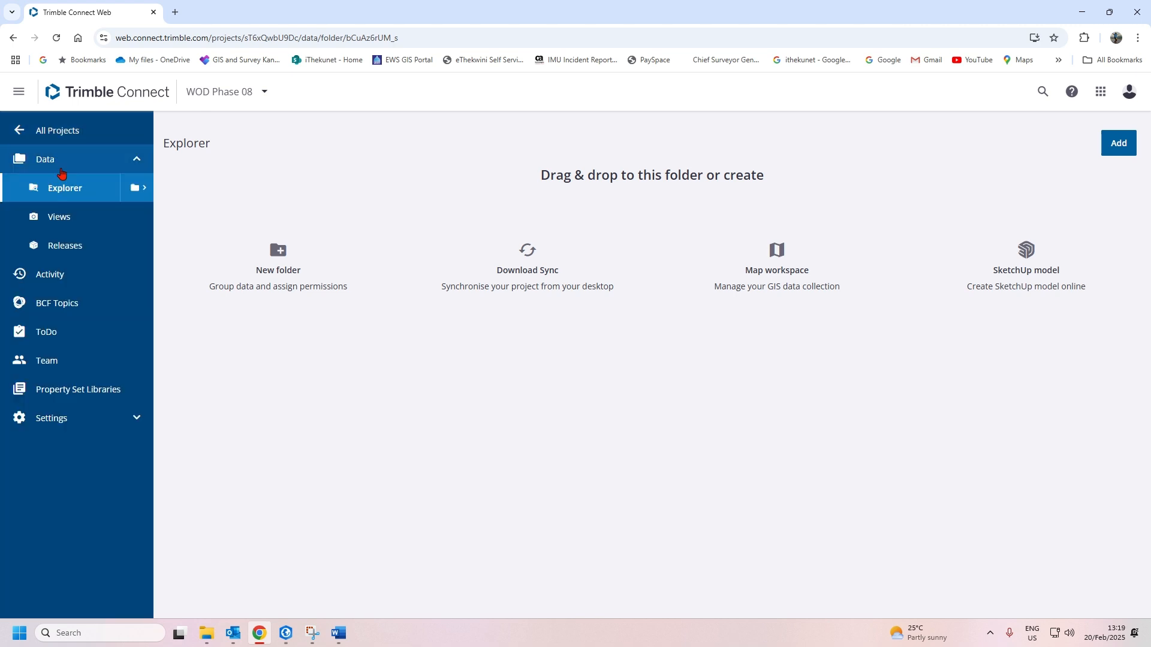
pyautogui.click(54, 221)
pyautogui.click(52, 192)
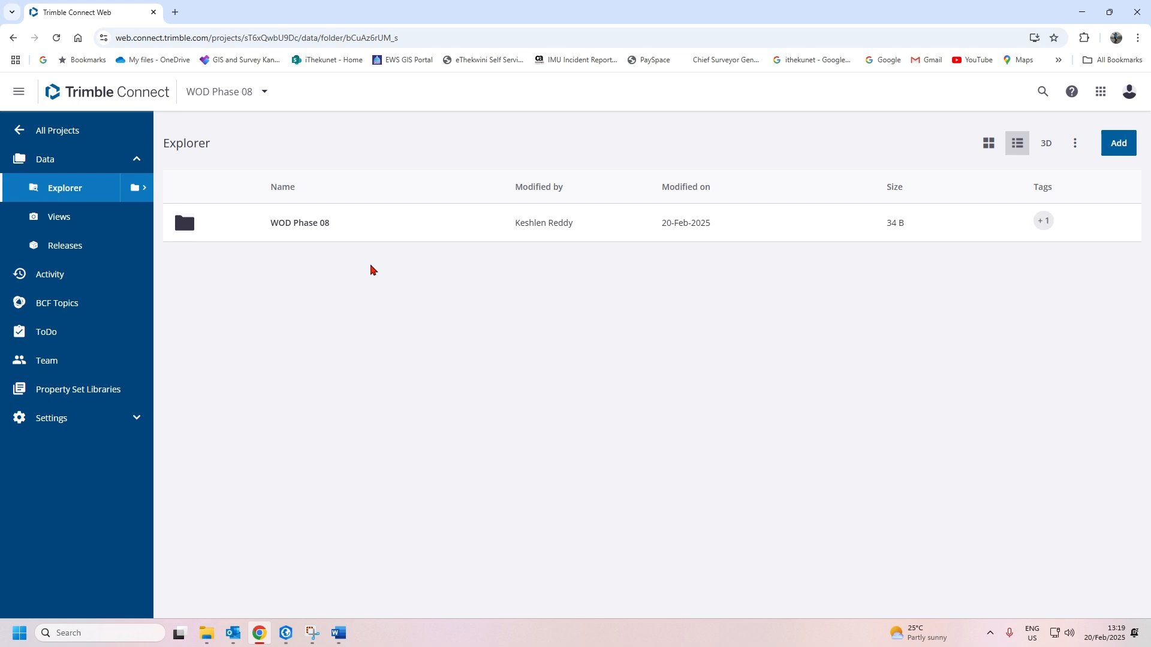
pyautogui.click(316, 224)
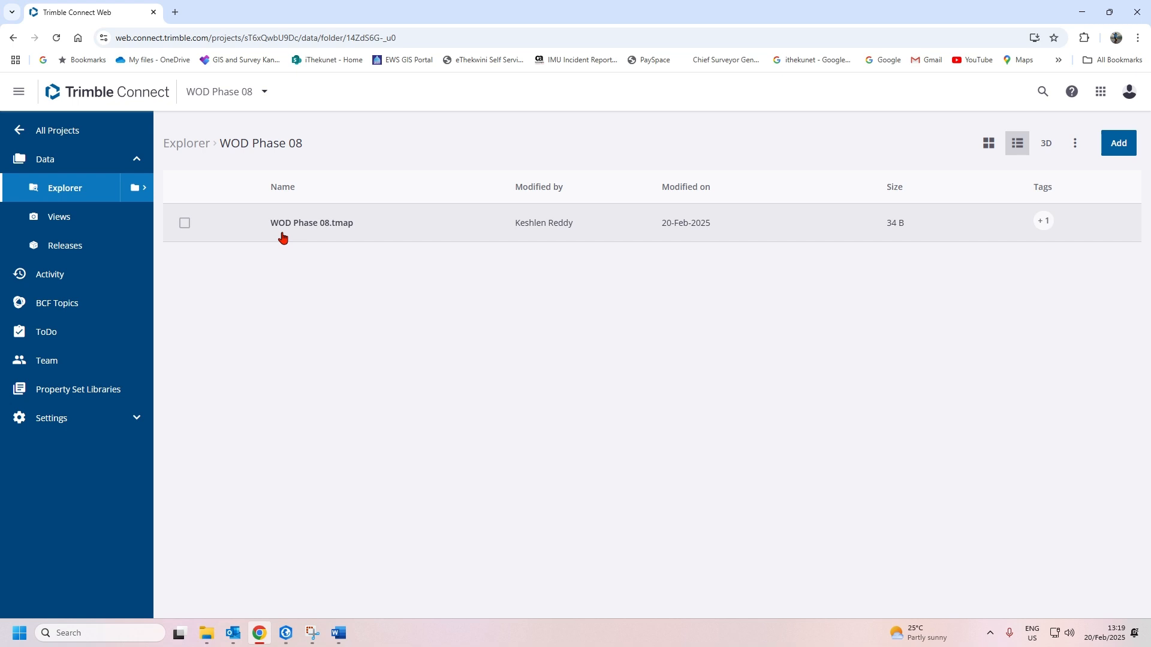
# - Open the WOD Phase 08.tmap file in the Trimble Connect map viewer and bring the viewer up in Chrome
pyautogui.click(312, 225)
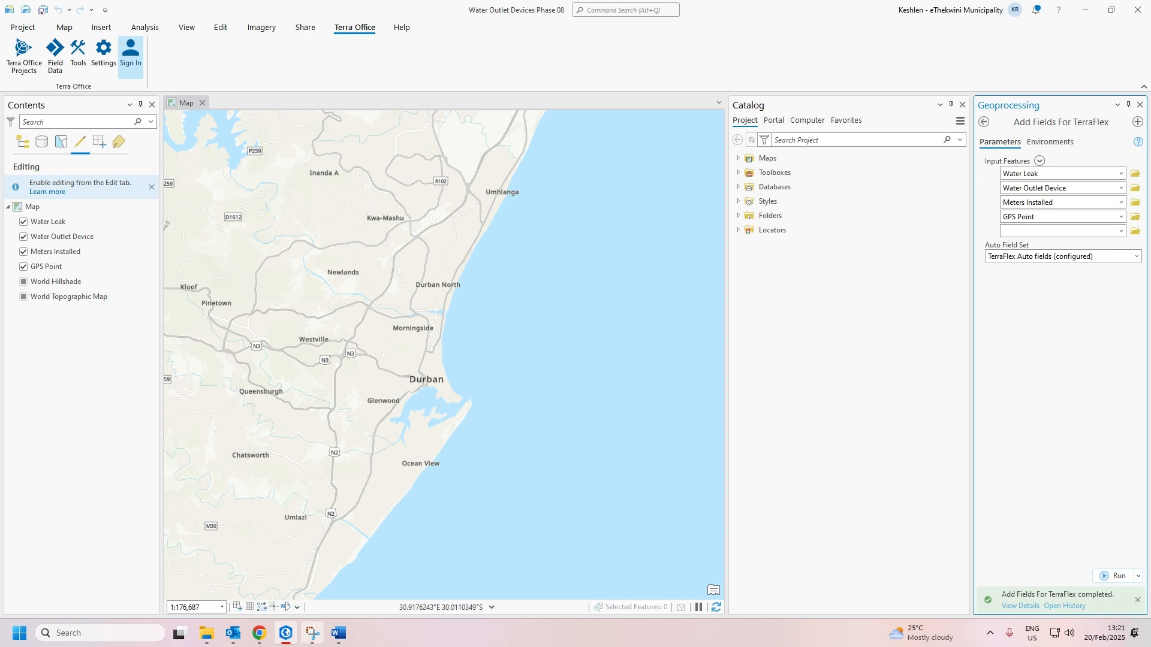
pyautogui.moveTo(342, 640)
pyautogui.moveTo(262, 639)
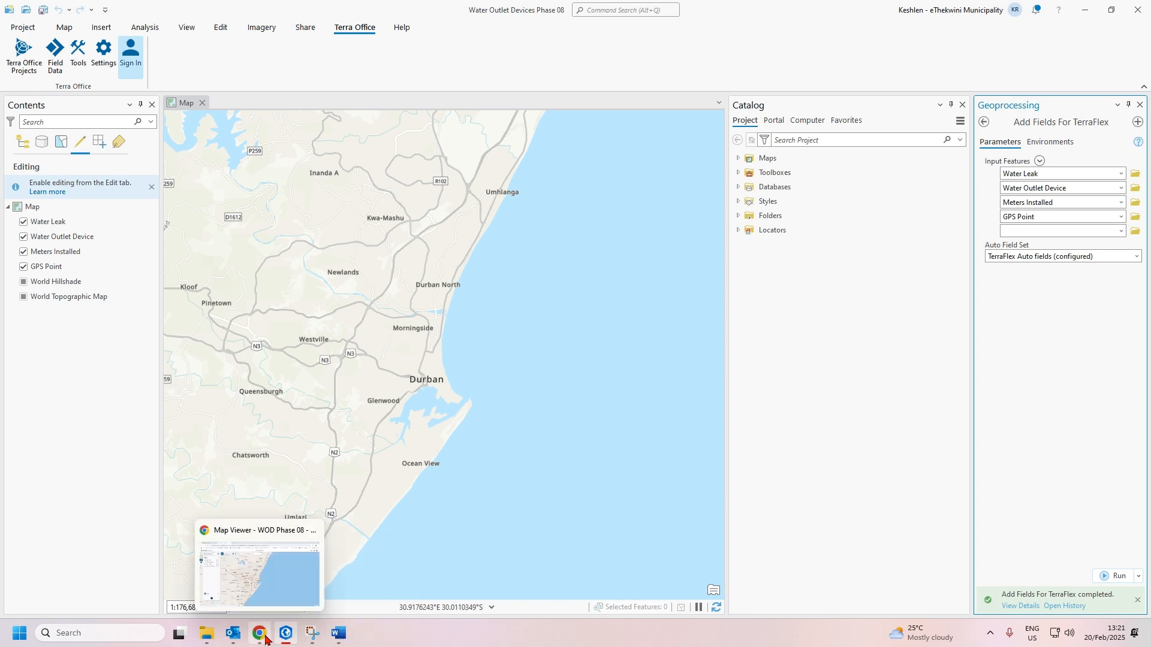
pyautogui.click(265, 639)
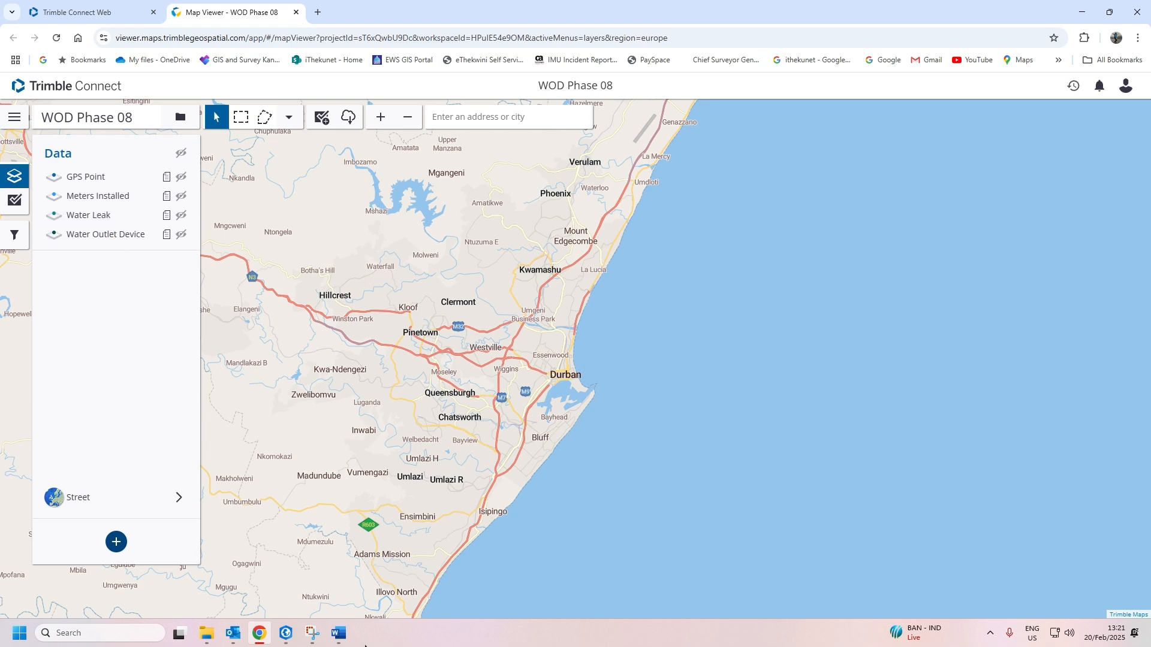
# - Switch to ArcGIS Pro to compare its map layers with the published data layers, then return to the Chrome map viewer
pyautogui.click(285, 633)
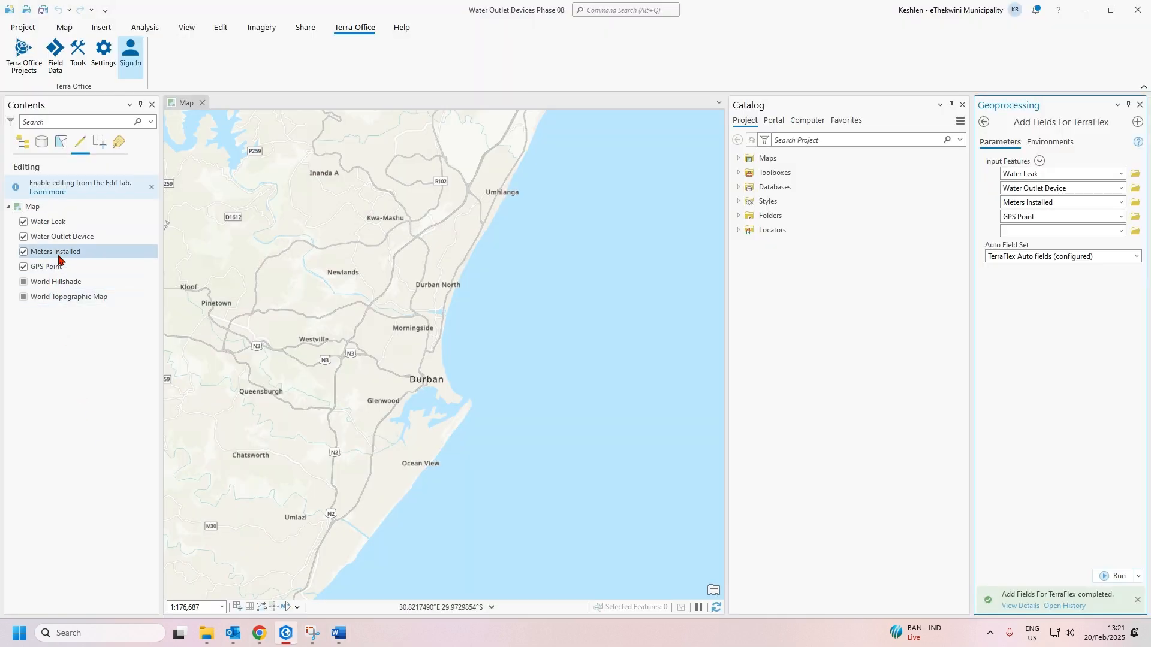
pyautogui.click(56, 225)
pyautogui.click(54, 283)
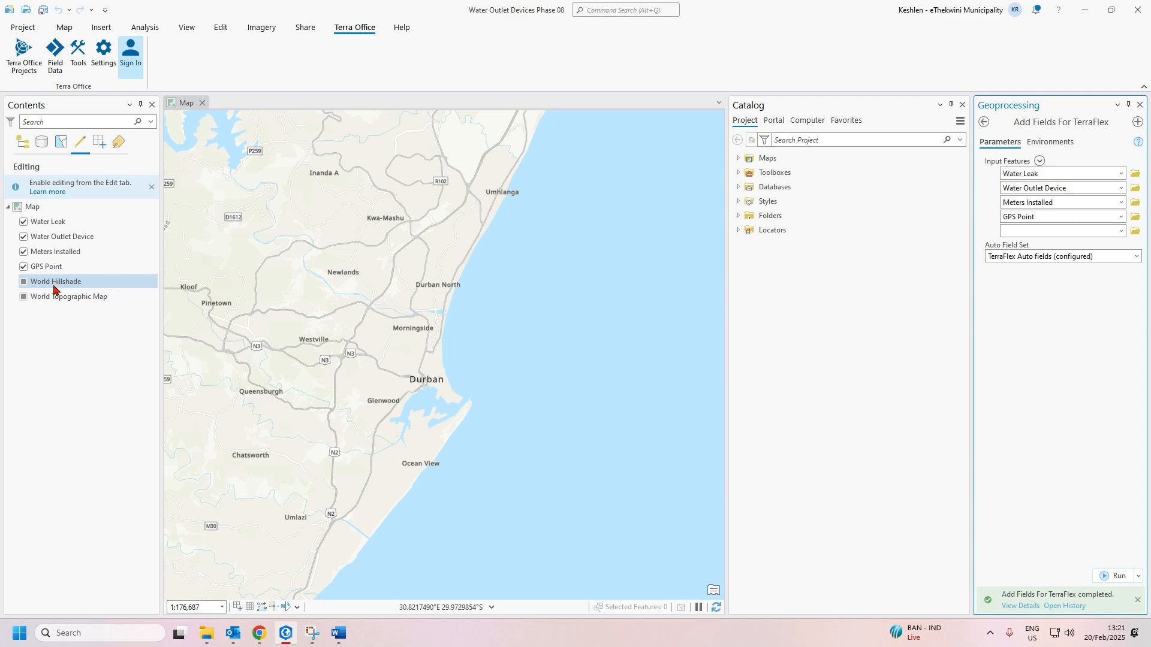
pyautogui.click(1085, 12)
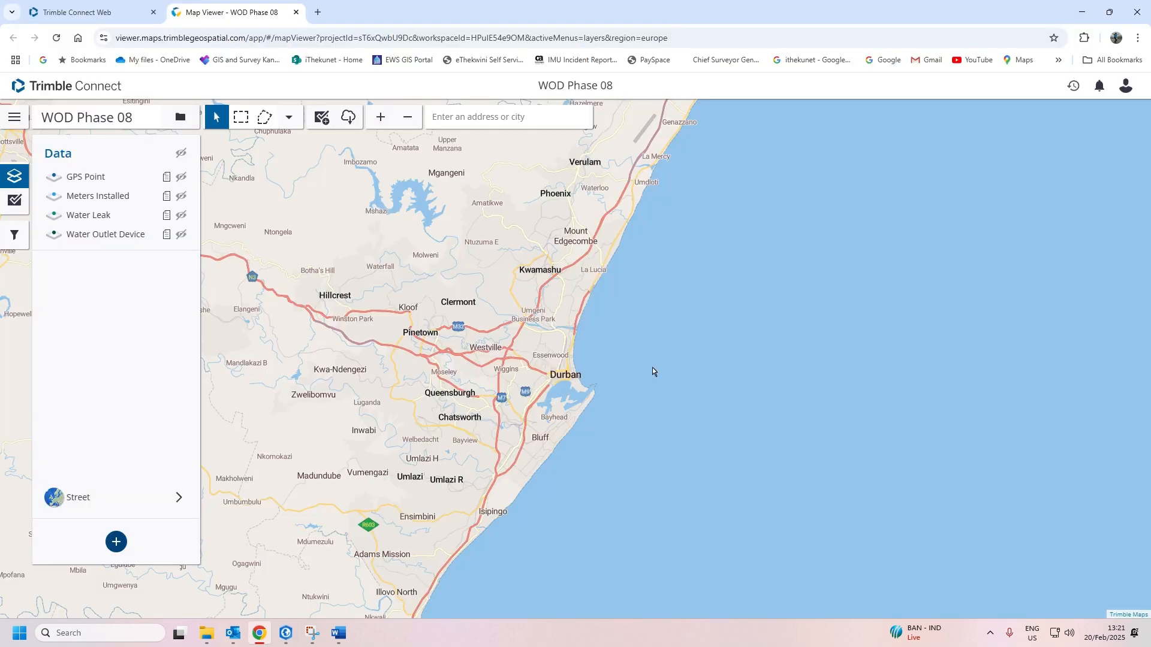